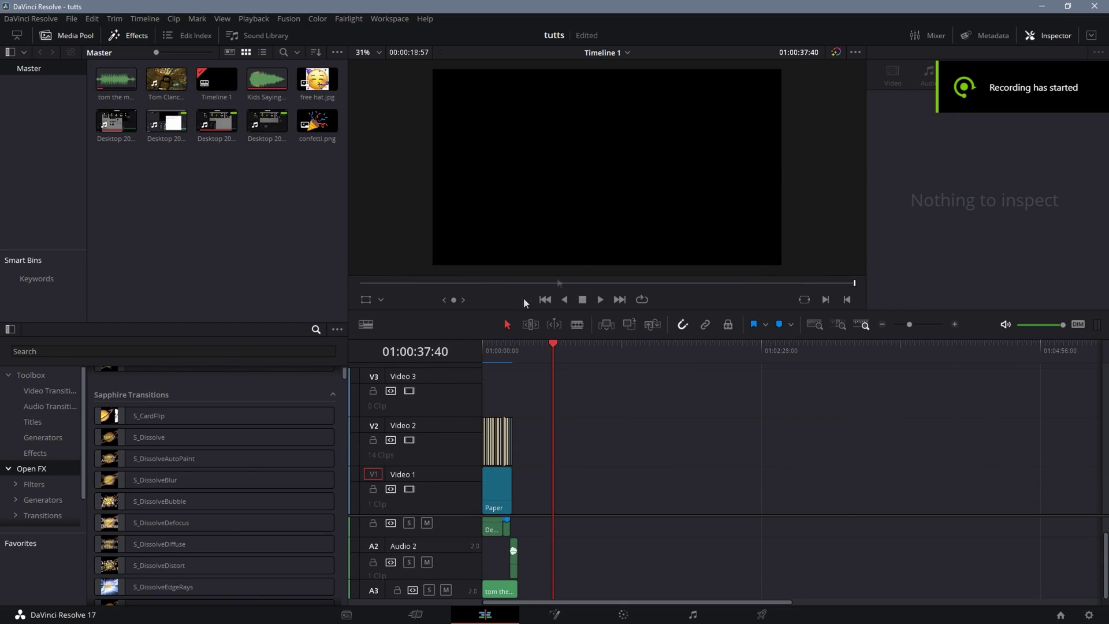
Drop a Text+ title onto Video 1 at the playhead and zoom the timeline to show it
left_click(37, 424)
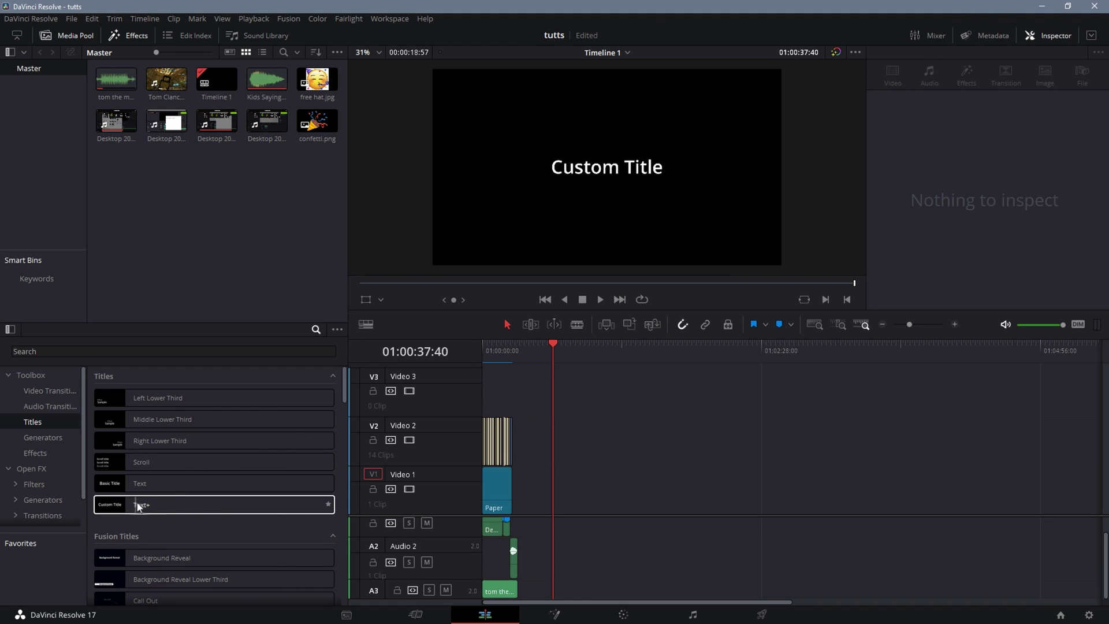
left_click_drag(147, 507, 575, 470)
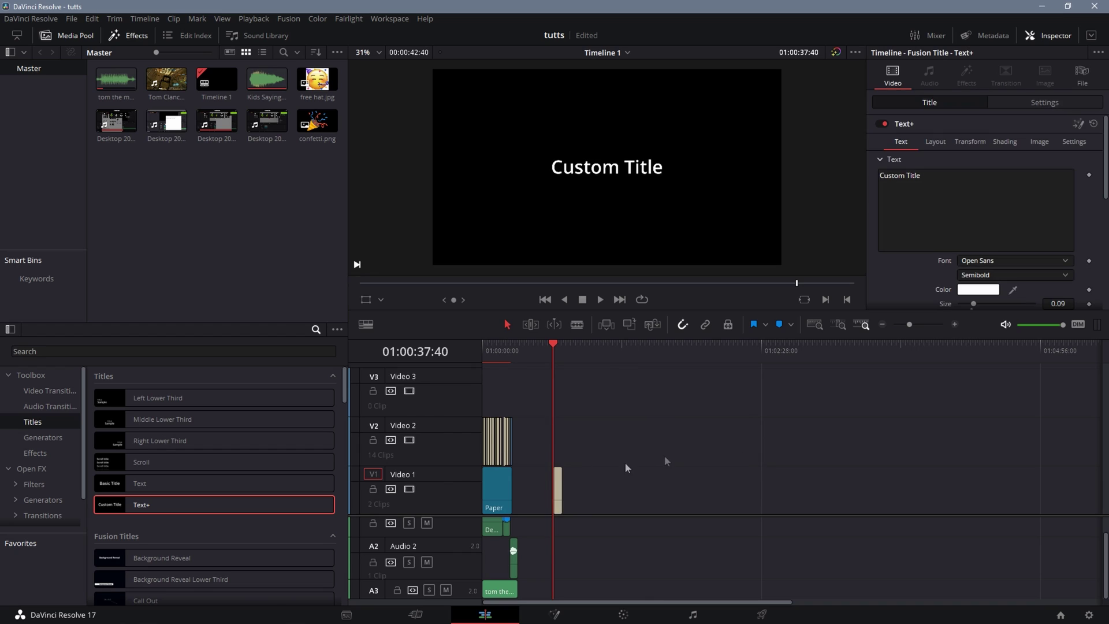
left_click_drag(910, 325, 921, 329)
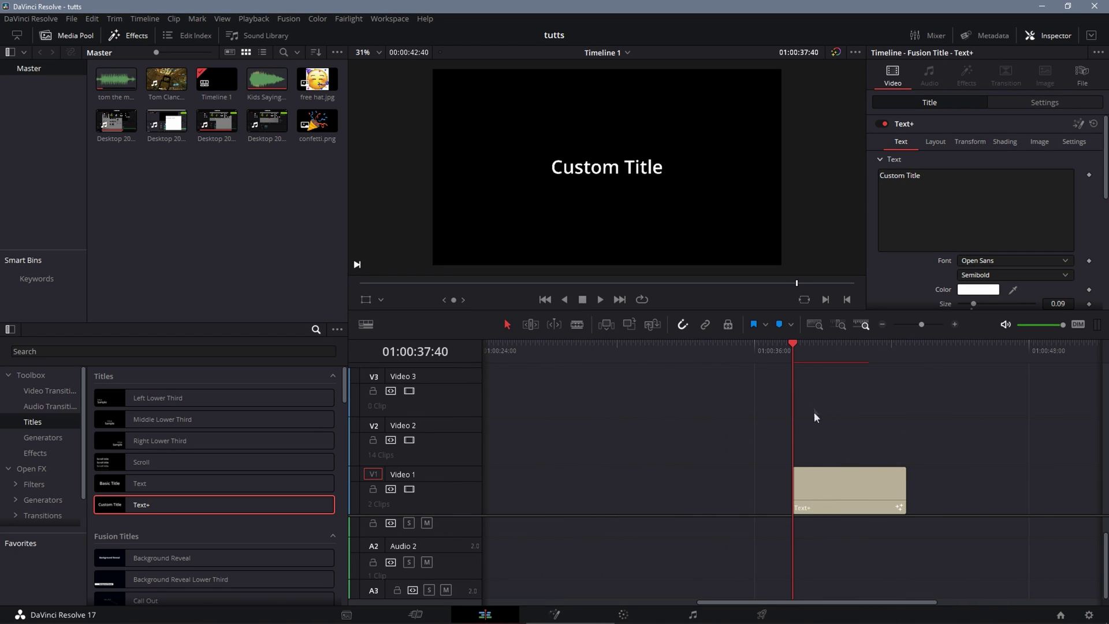
left_click_drag(794, 351, 799, 383)
left_click_drag(922, 324, 923, 321)
left_click_drag(922, 176, 877, 176)
Replace the Custom Title placeholder text with 'wassup'
key("BackSpace")
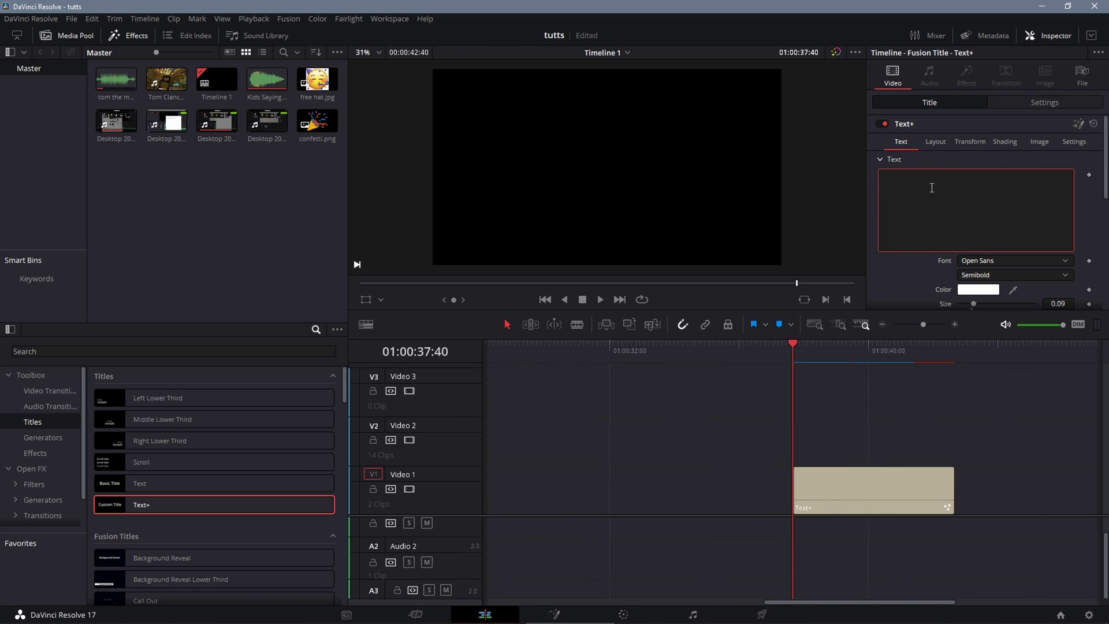
key("ctrl+s")
type("wassup")
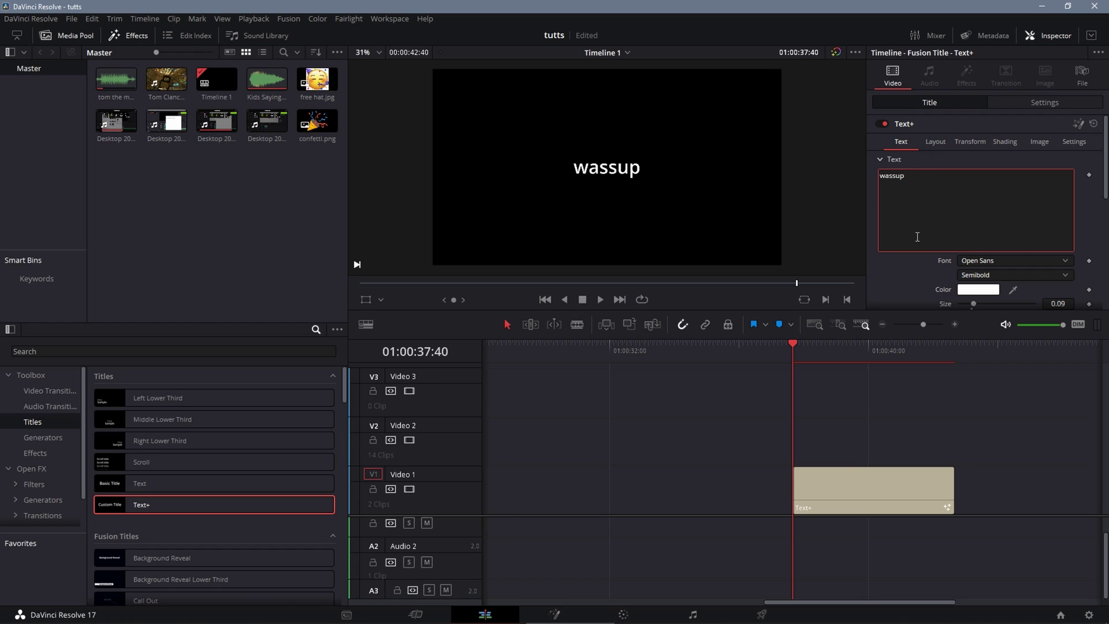
Set the title font to Dosis, style Bold, at size 0.1535
scroll(924, 248, "down", 1)
left_click(976, 227)
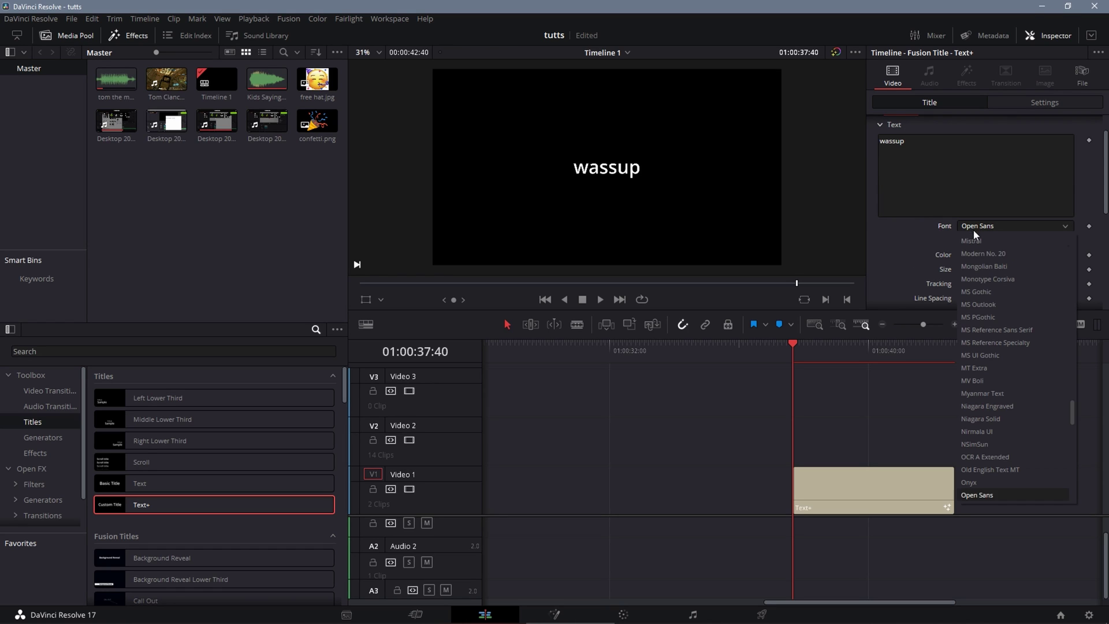
scroll(1006, 384, "up", 10)
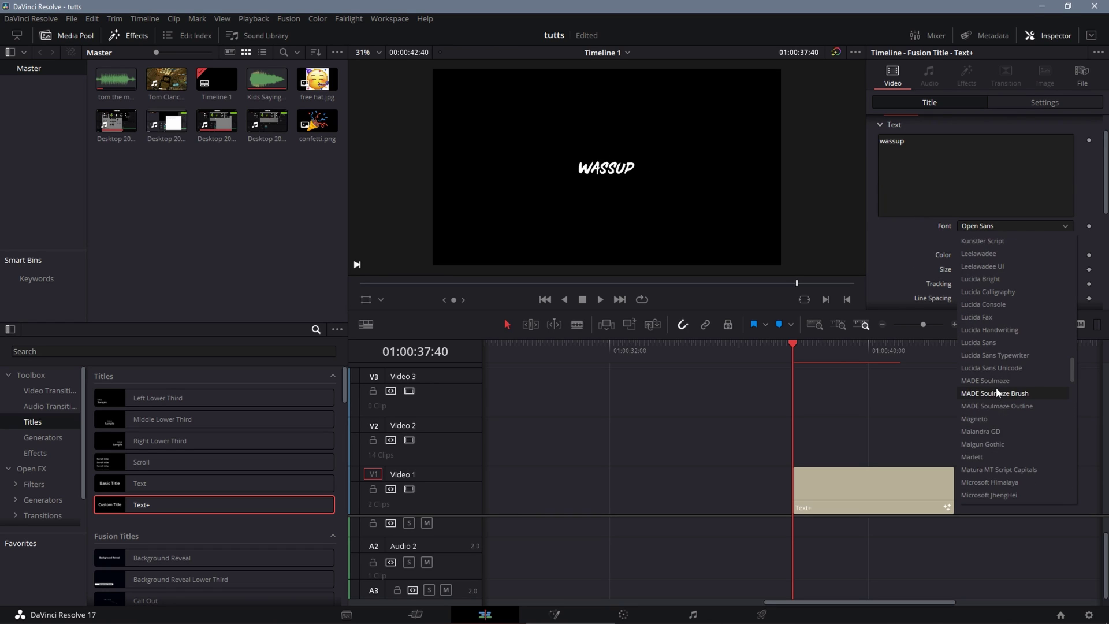
scroll(993, 391, "up", 20)
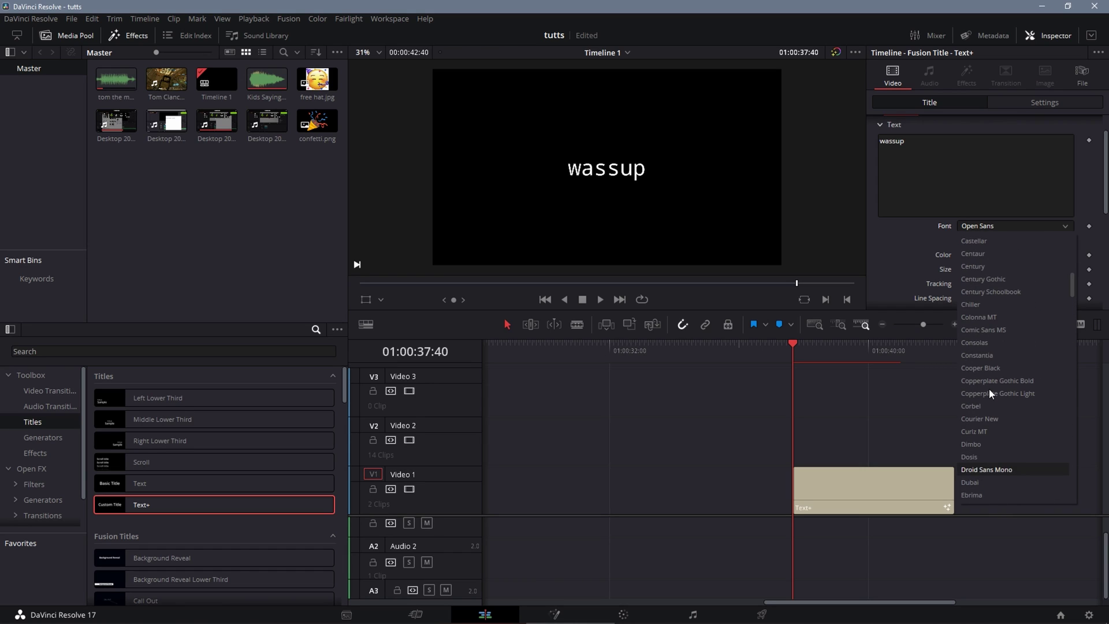
scroll(991, 382, "down", 3)
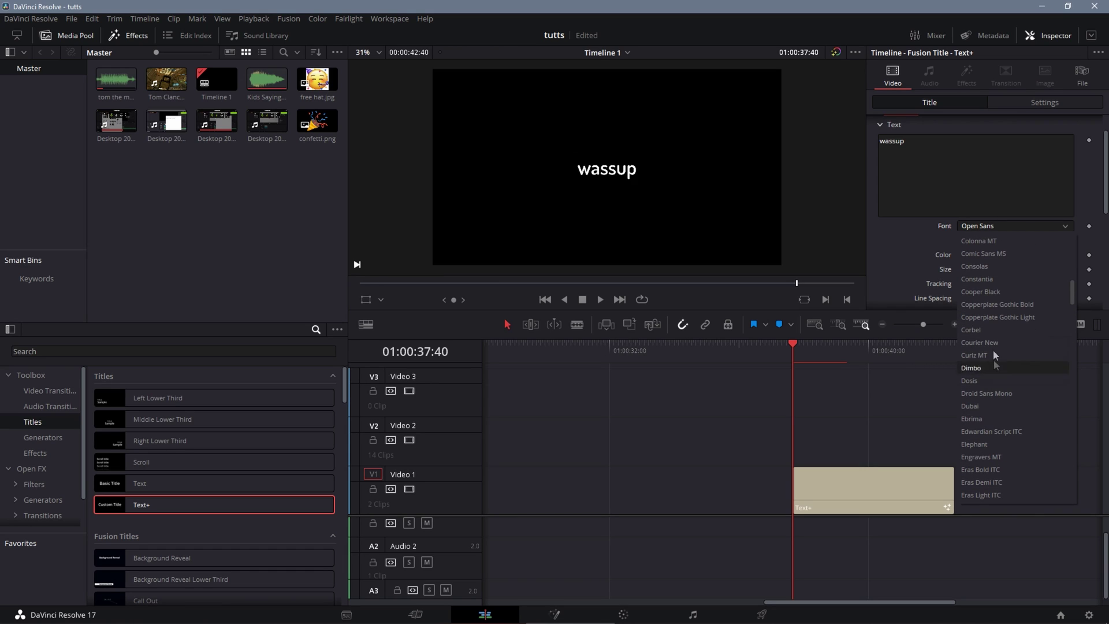
left_click(981, 378)
left_click(982, 239)
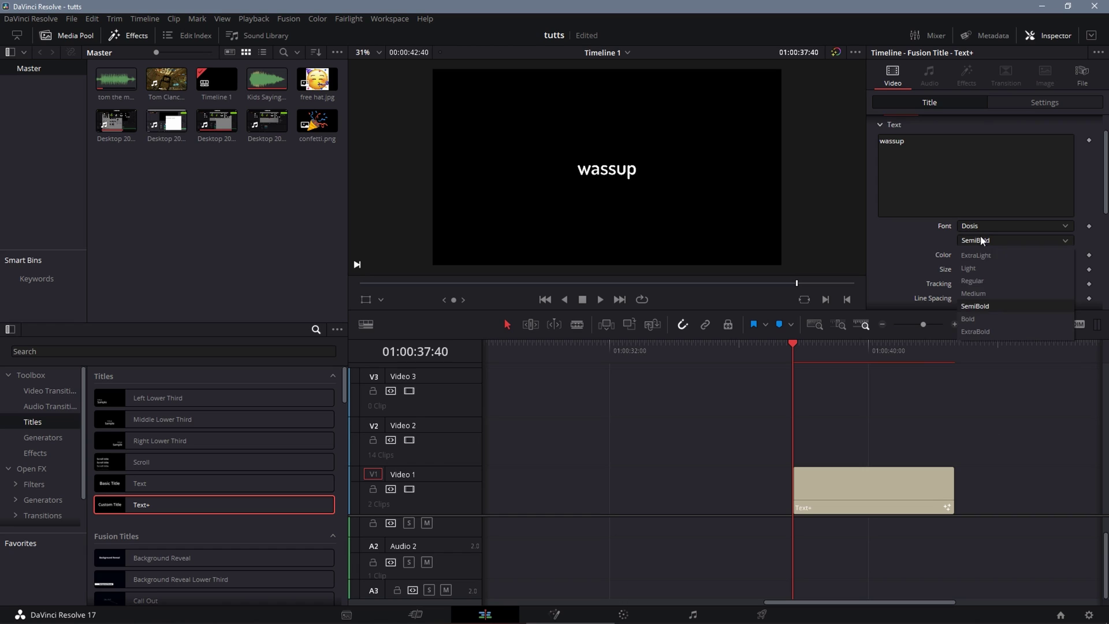
left_click(985, 316)
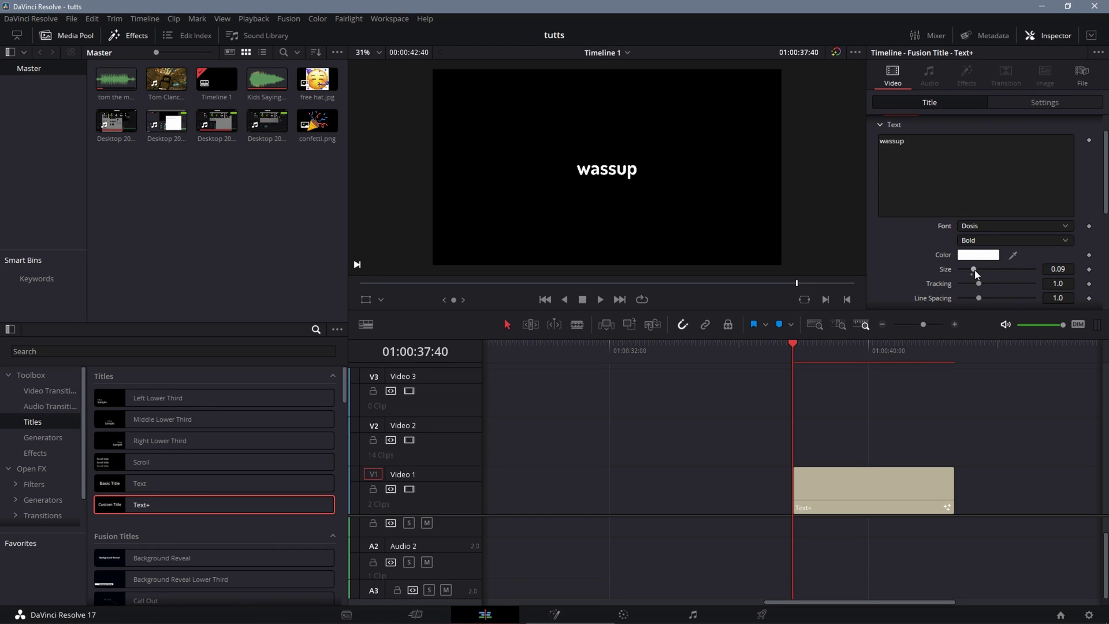
left_click_drag(974, 269, 983, 268)
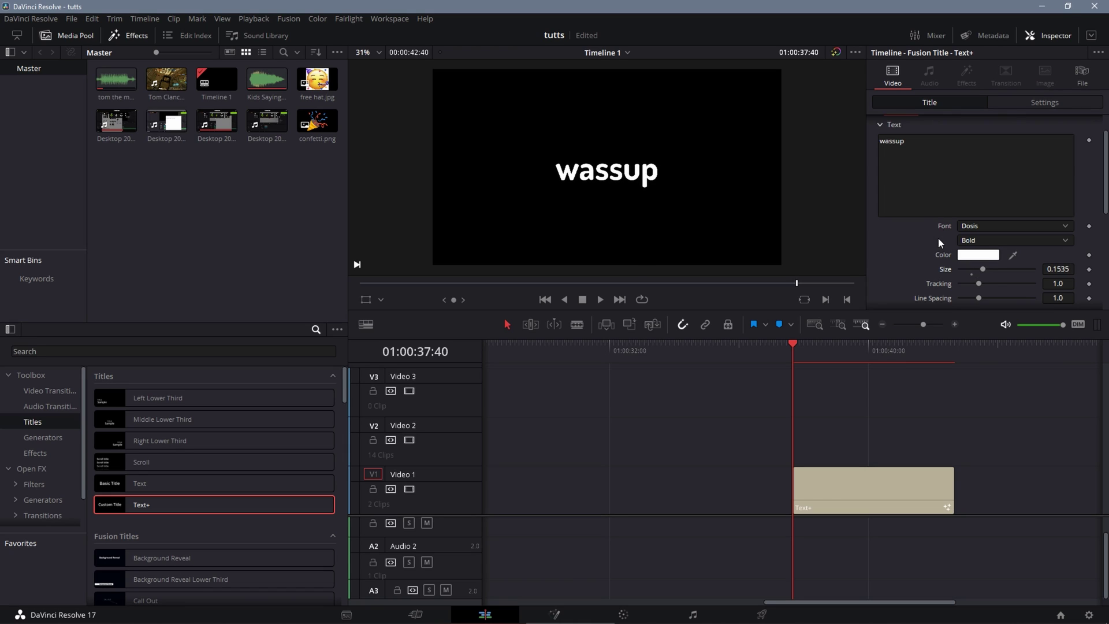
scroll(938, 237, "up", 2)
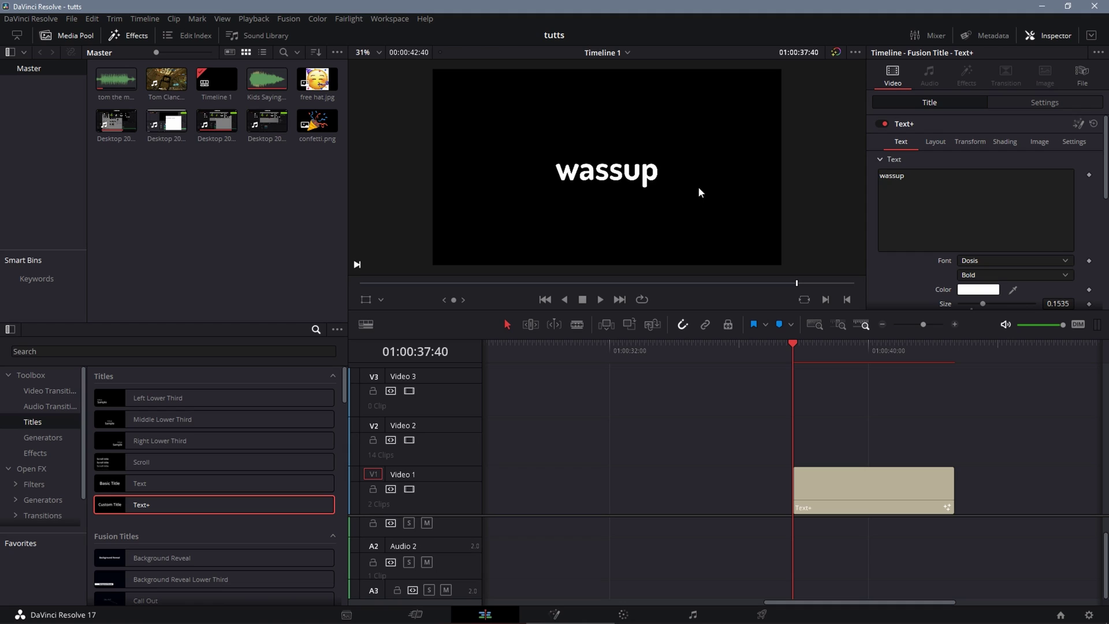
Enable shading element 2 (Red Outline) and raise its thickness to 0.0709
left_click(1012, 140)
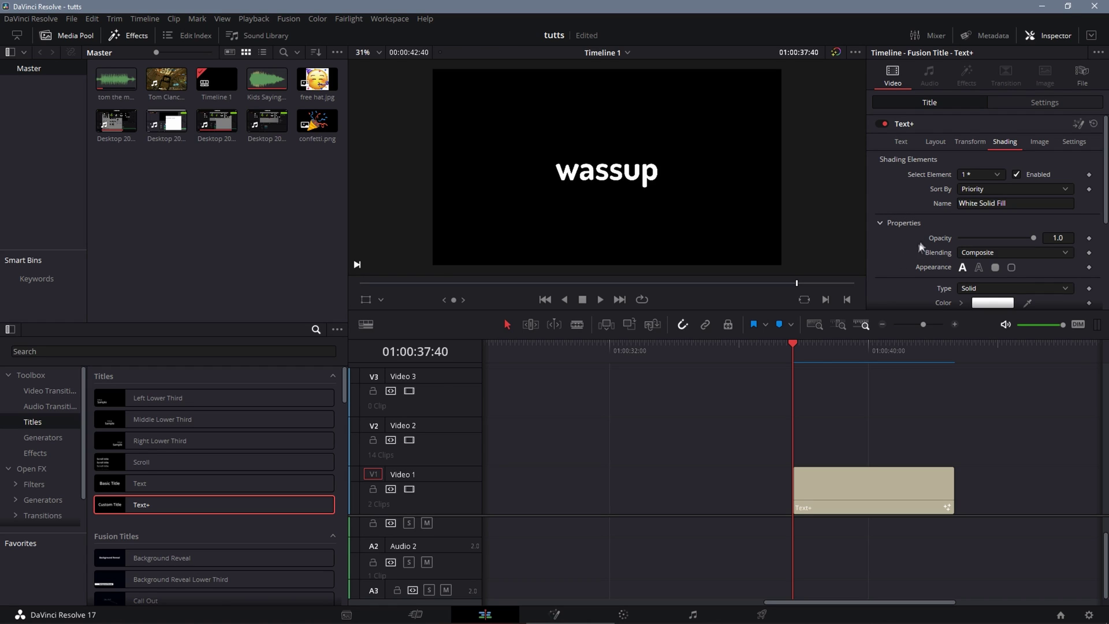
scroll(895, 186, "down", 1)
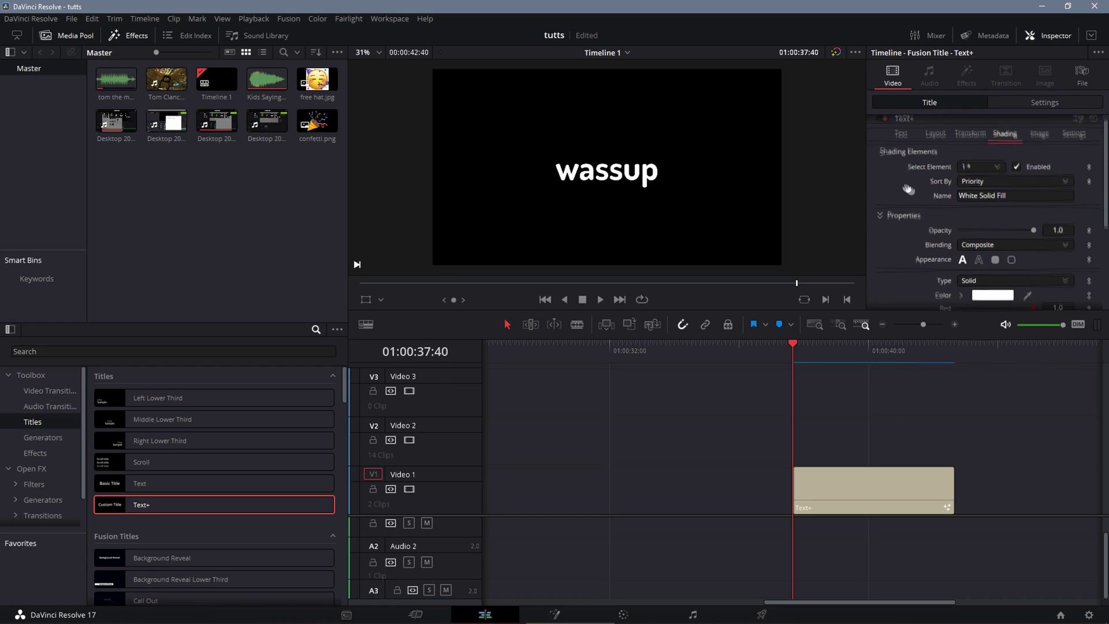
left_click(994, 156)
left_click(990, 181)
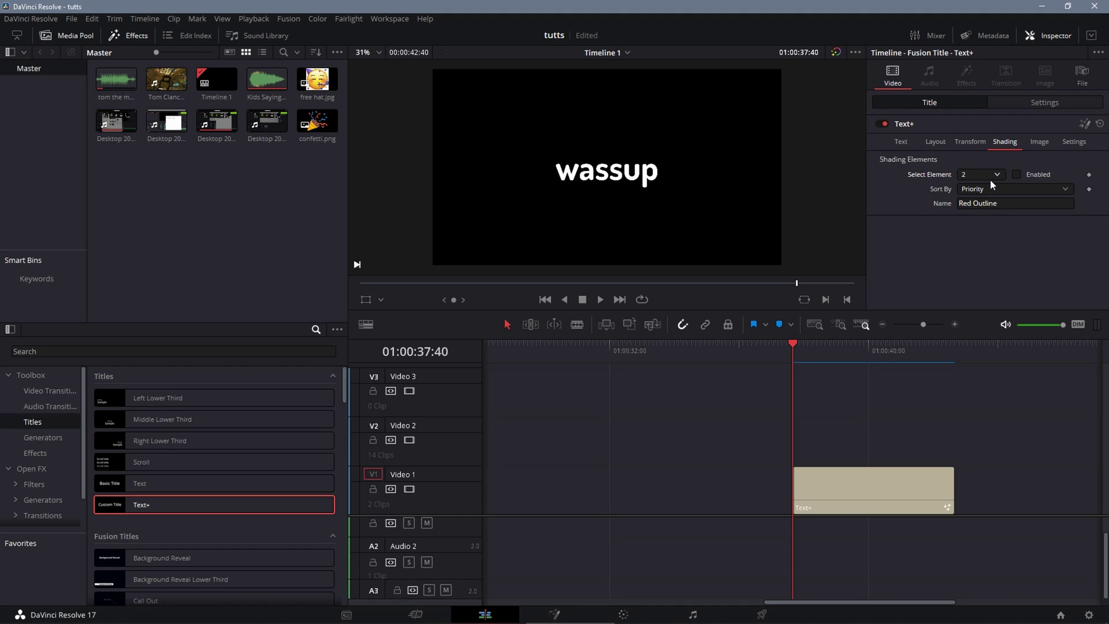
left_click(1016, 174)
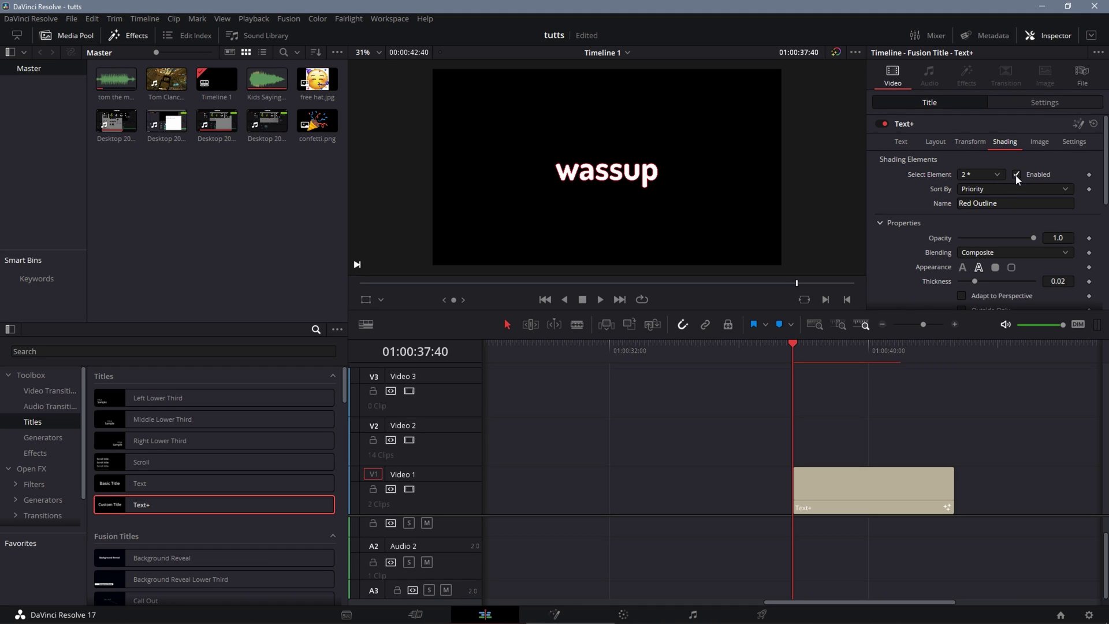
scroll(996, 238, "down", 3)
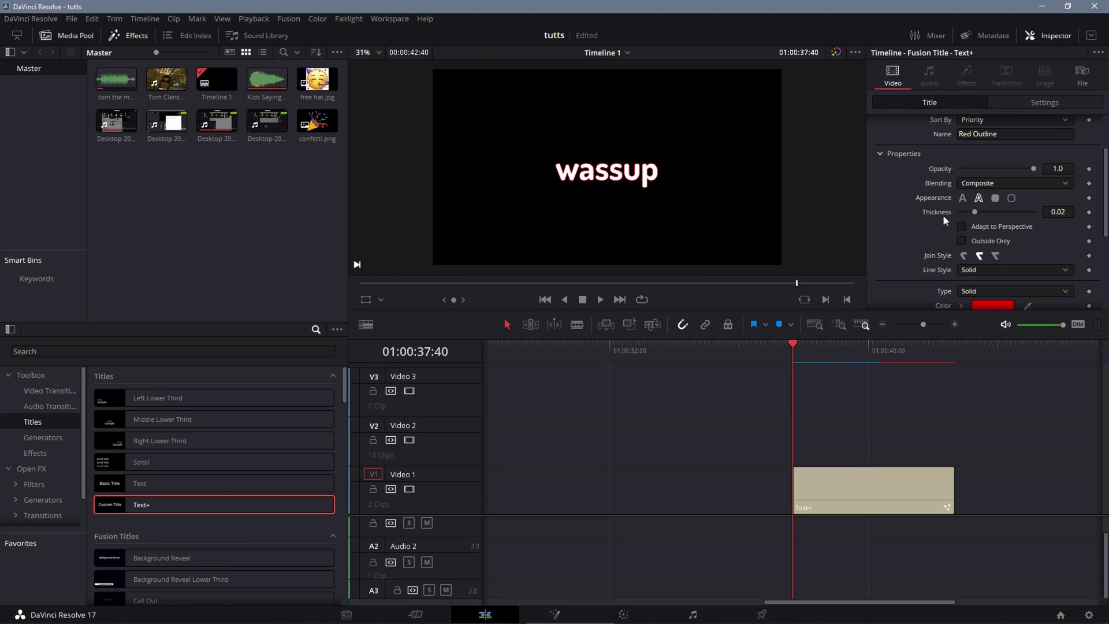
left_click_drag(976, 212, 1013, 213)
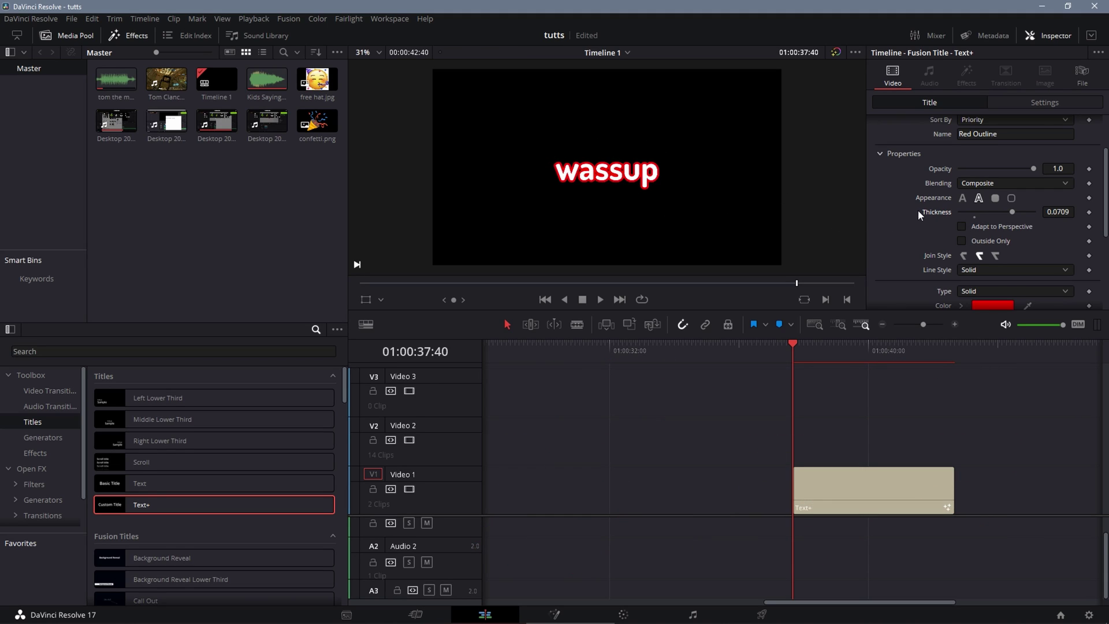
Select the Text+ clip on the timeline
scroll(920, 215, "up", 2)
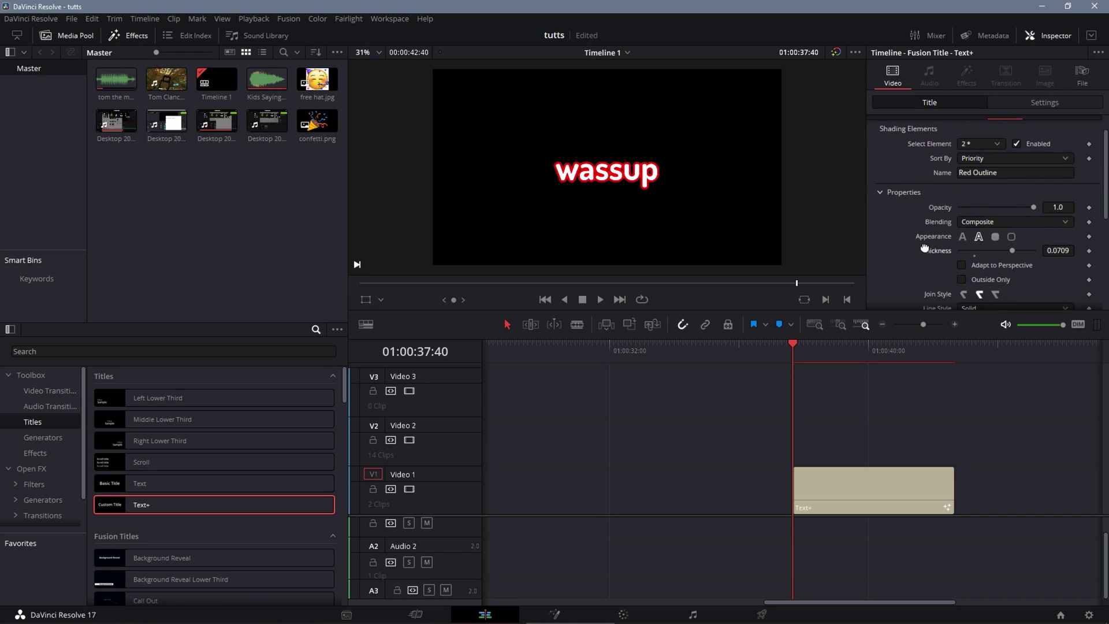
scroll(925, 248, "down", 1)
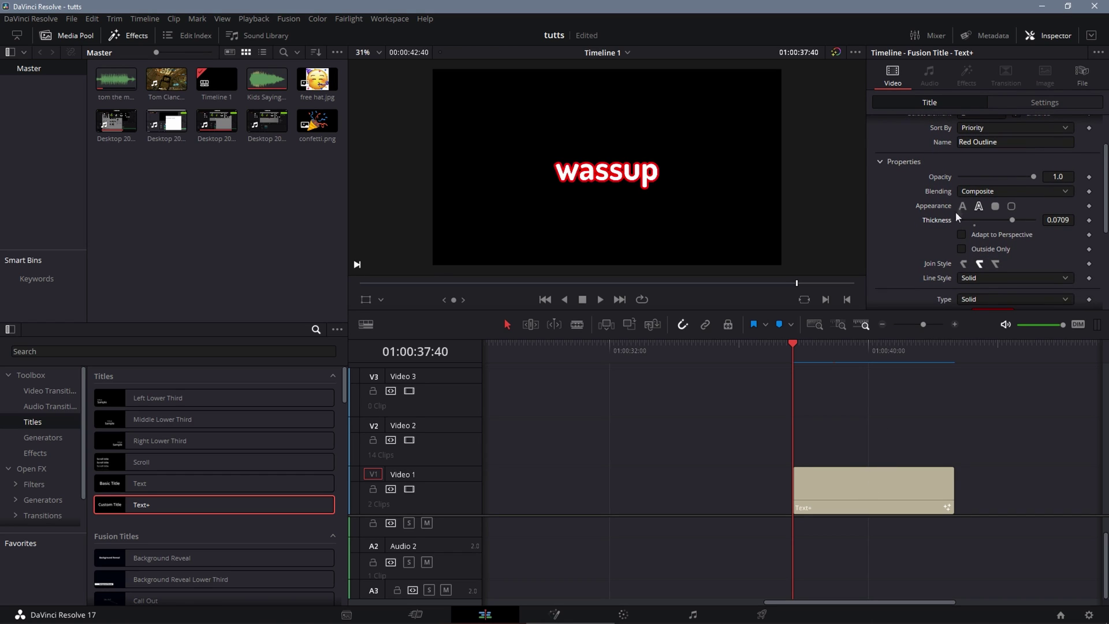
scroll(955, 211, "up", 2)
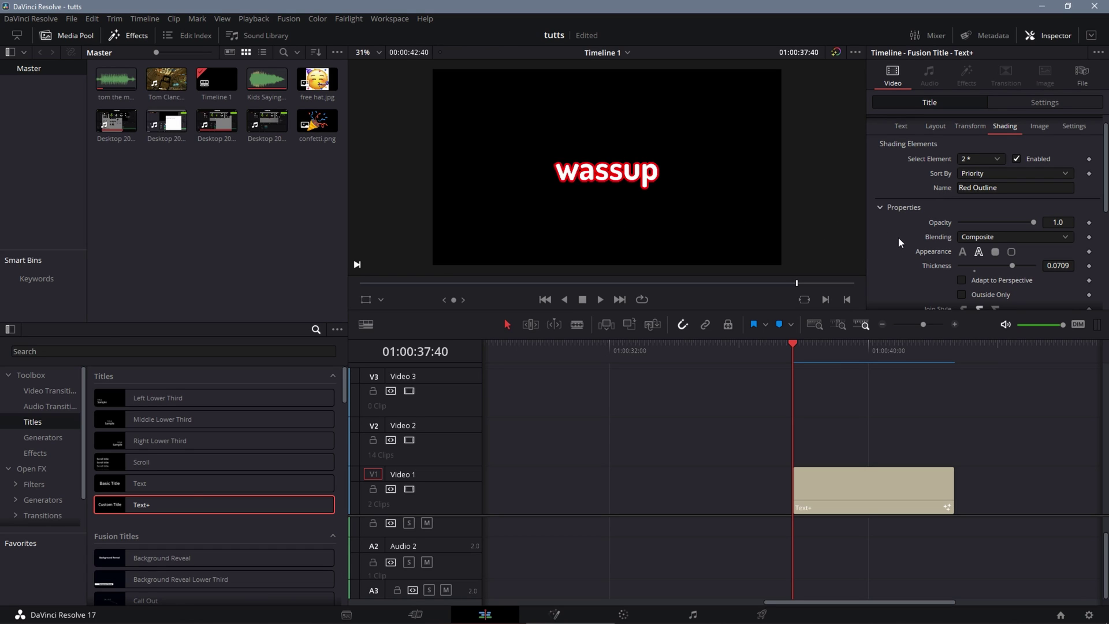
scroll(899, 237, "up", 1)
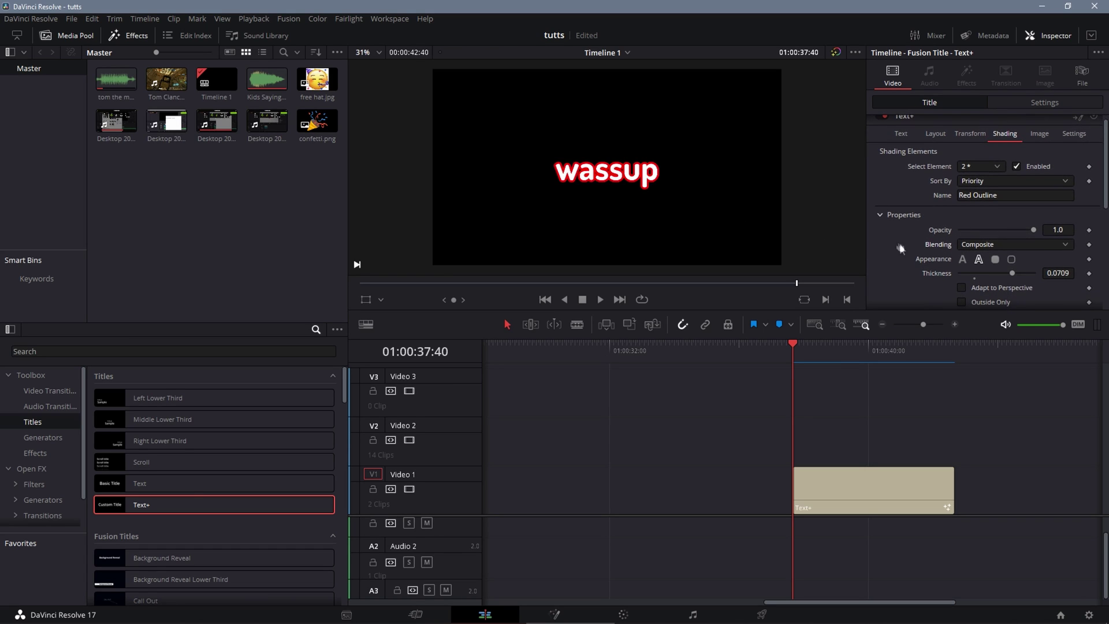
scroll(927, 251, "up", 1)
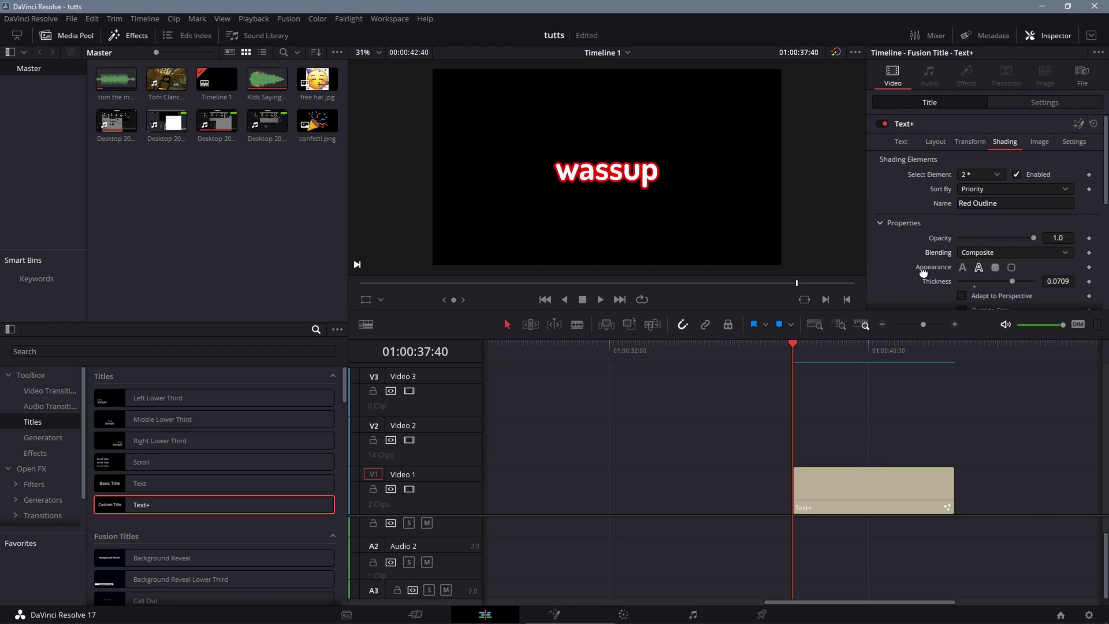
left_click(844, 498)
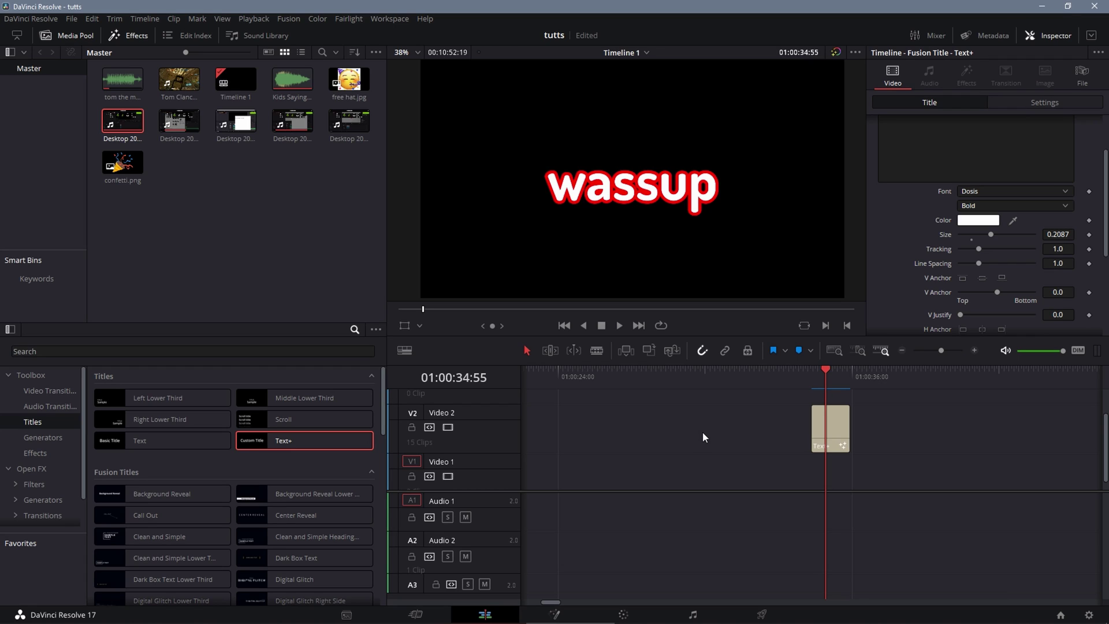
Bring up the context menu of the Text+ clip on the timeline
right_click(833, 428)
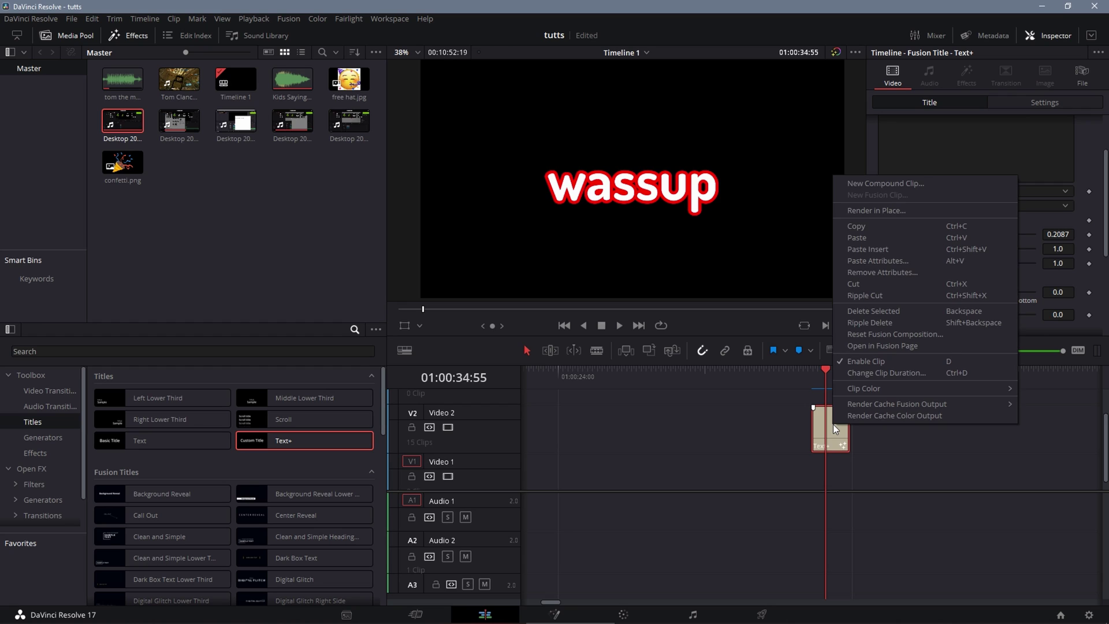
Open the title in the Fusion page and add a Transform1 node beside the Template chain
left_click(872, 346)
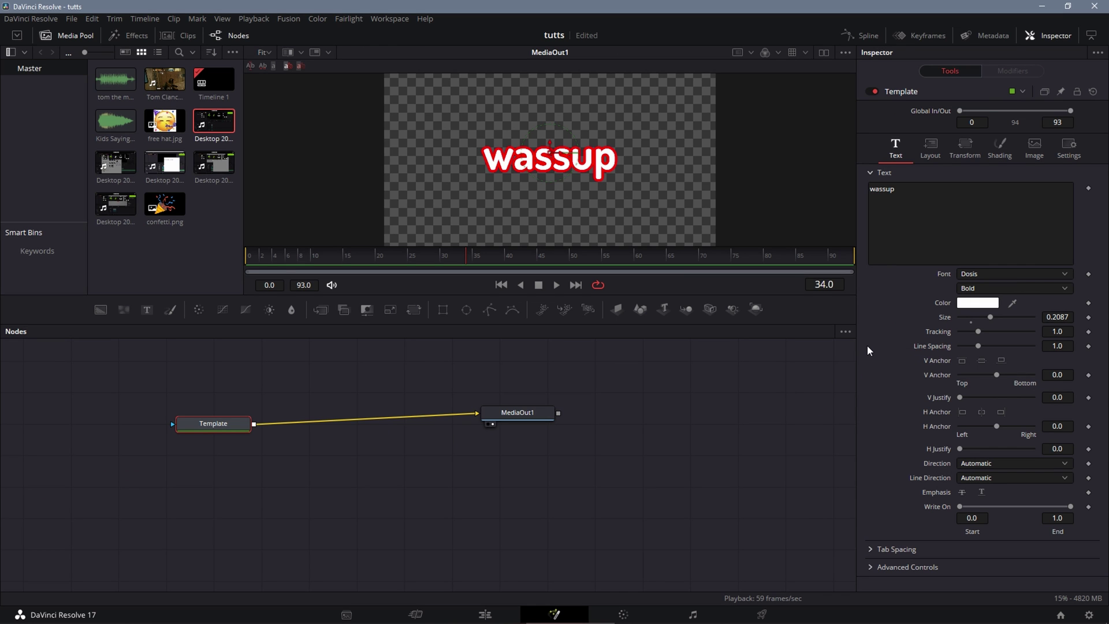
key("ctrl+s")
left_click_drag(232, 427, 234, 417)
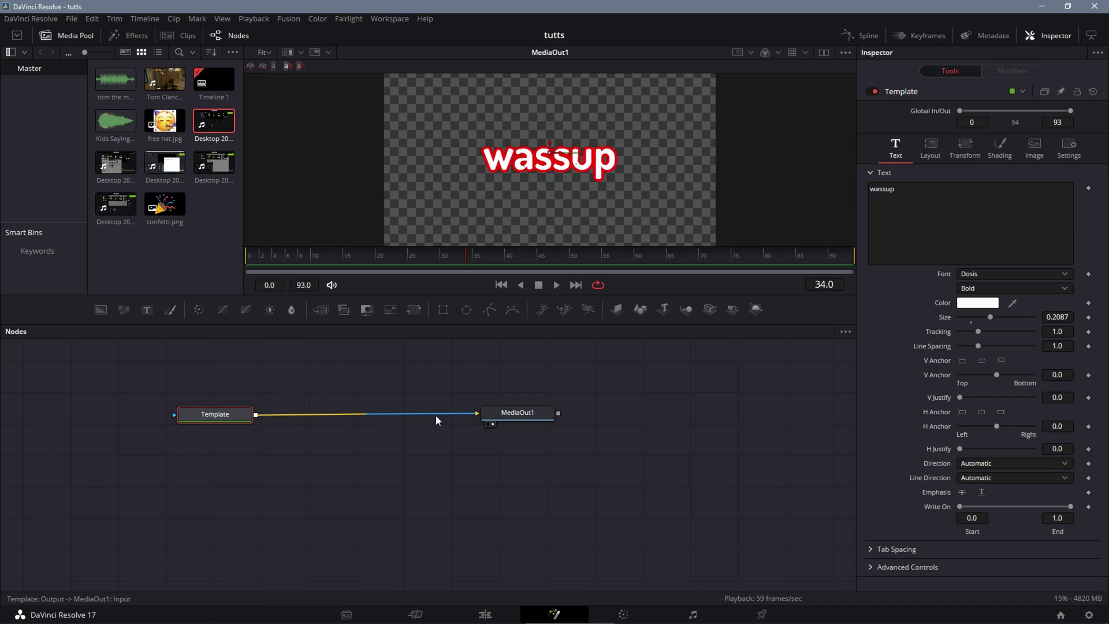
left_click_drag(504, 412, 500, 413)
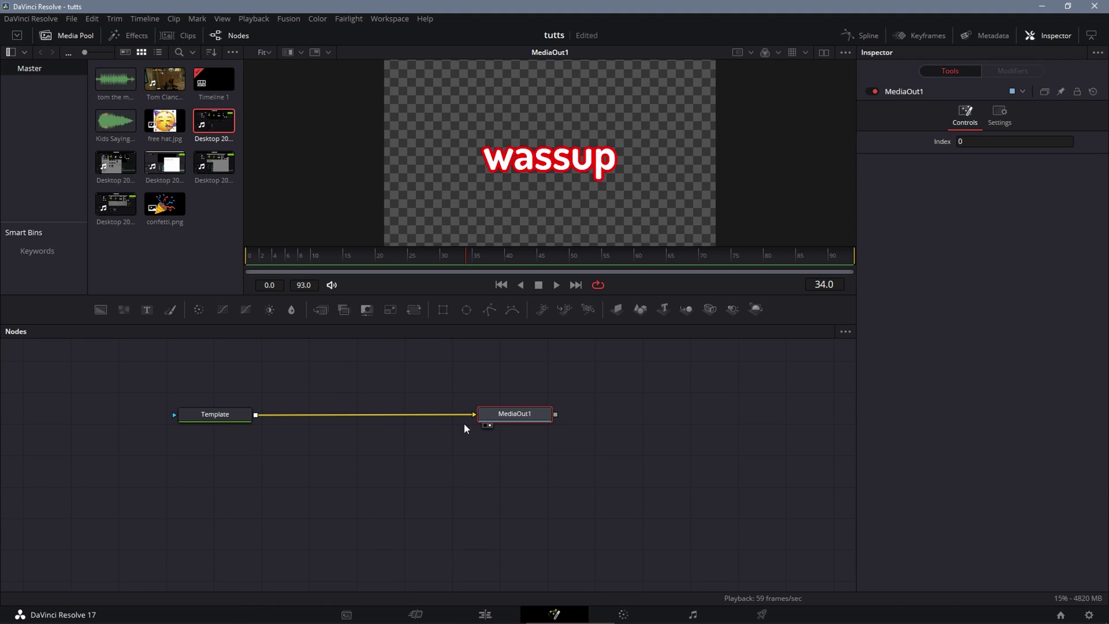
left_click(398, 399)
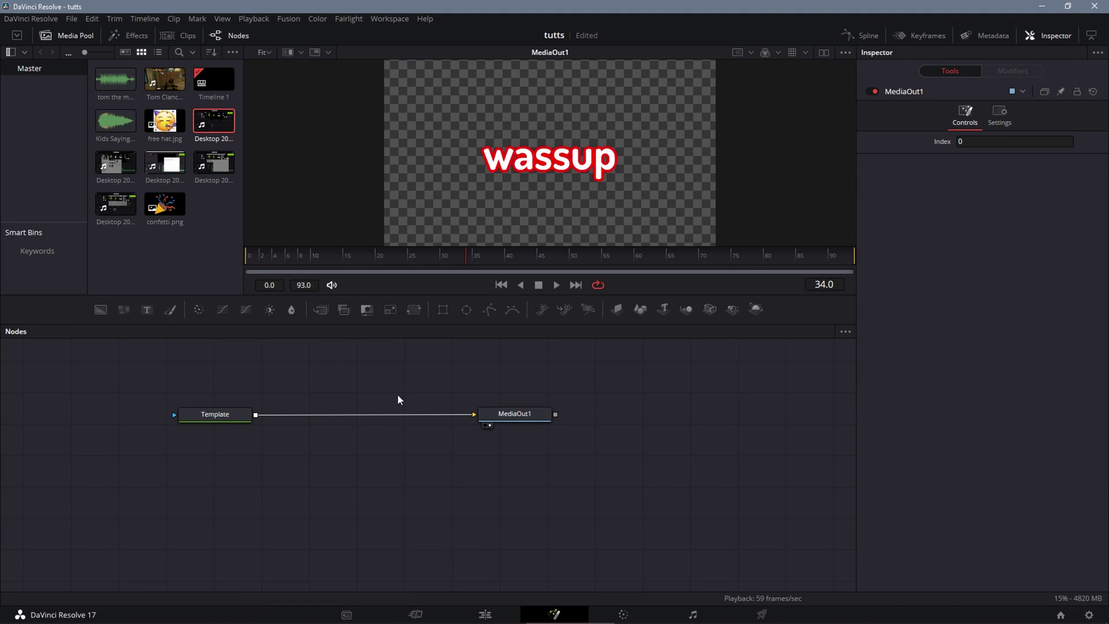
left_click(416, 312)
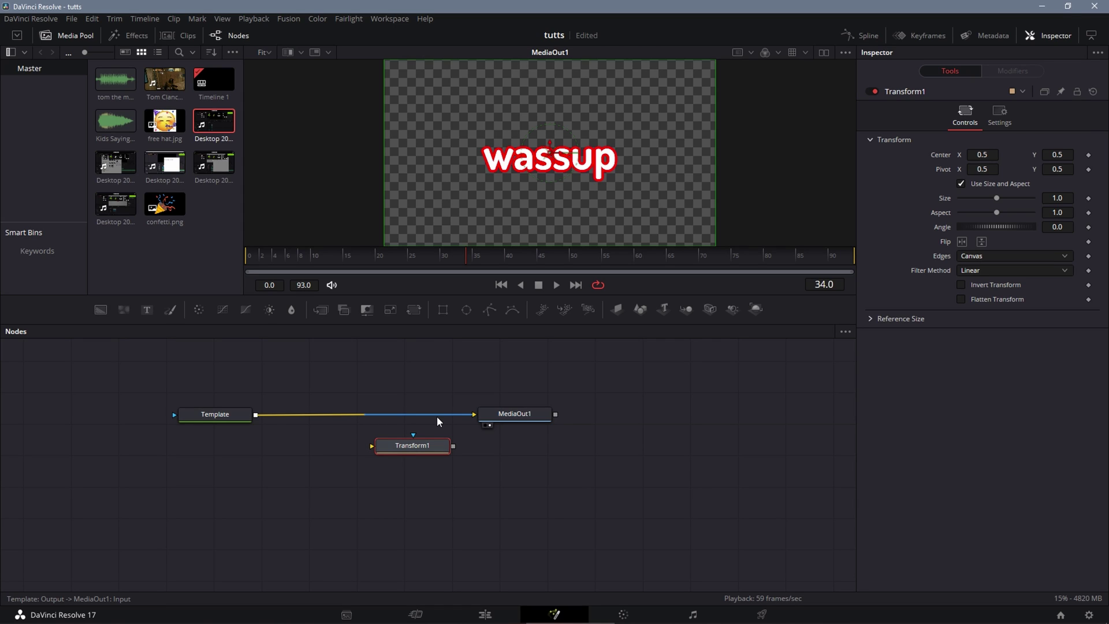
Wire Template into Transform1 and Transform1 into MediaOut1, moving MediaOut1 right for room
left_click_drag(509, 414, 544, 415)
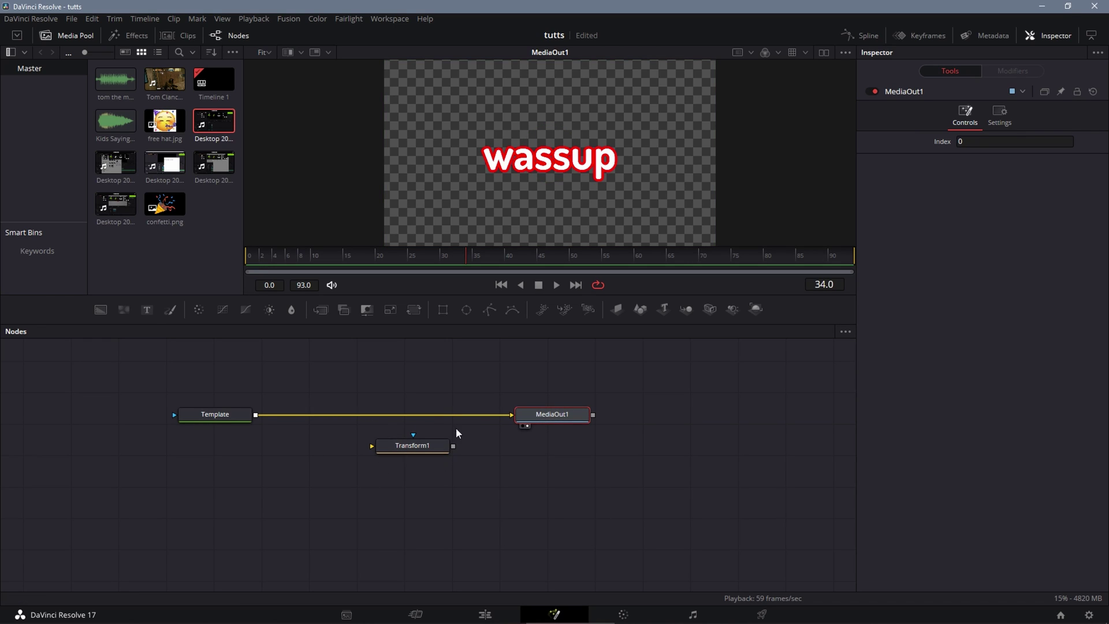
left_click_drag(491, 413, 386, 414)
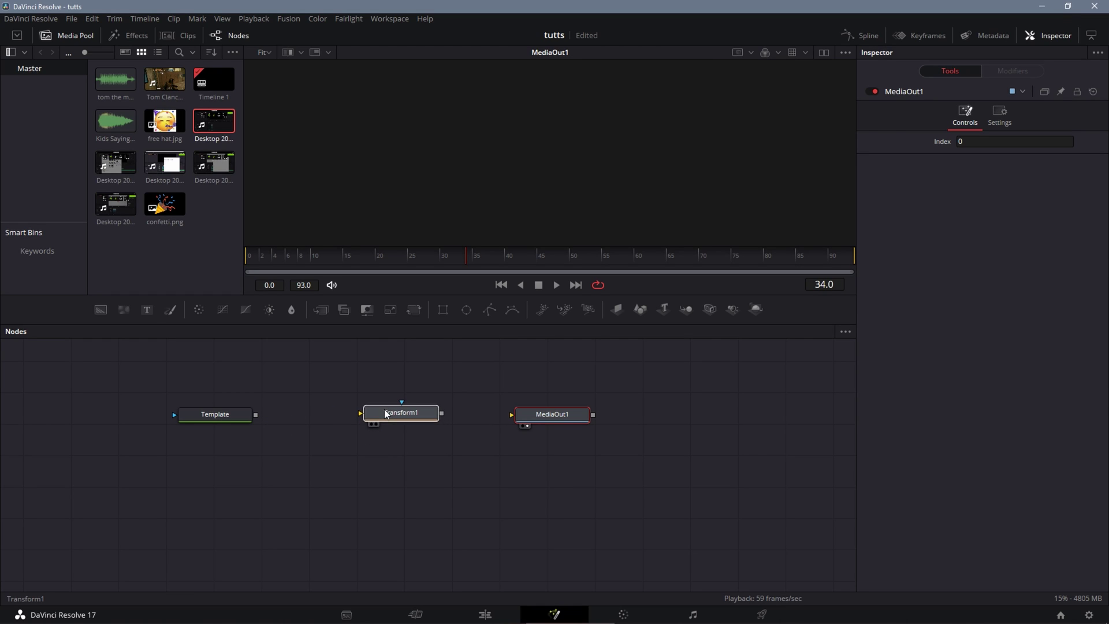
left_click(385, 413)
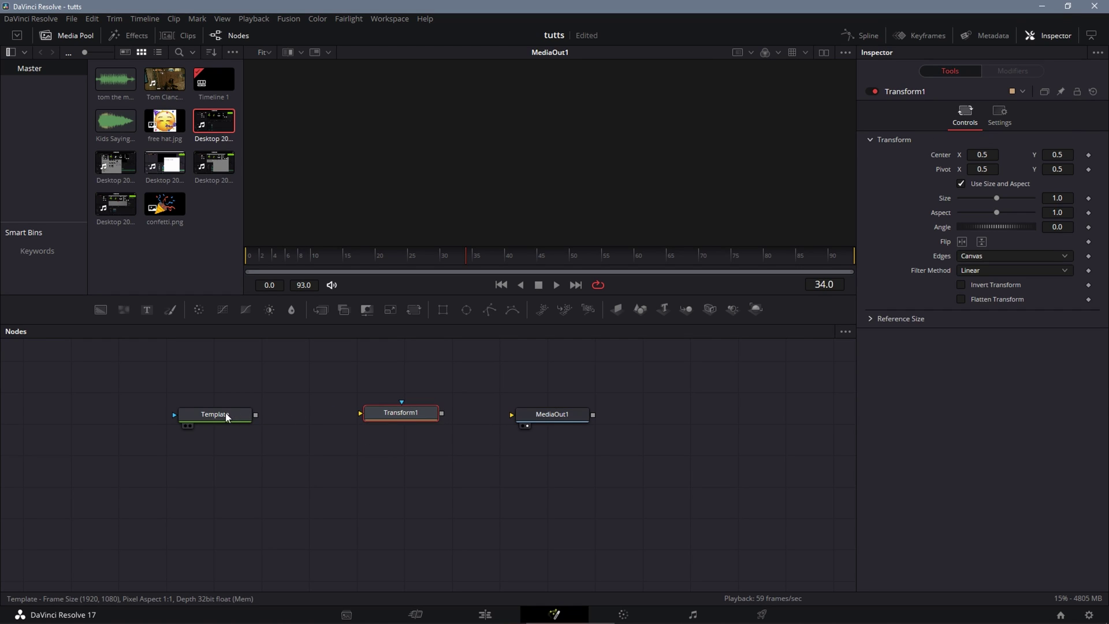
left_click_drag(256, 416, 362, 414)
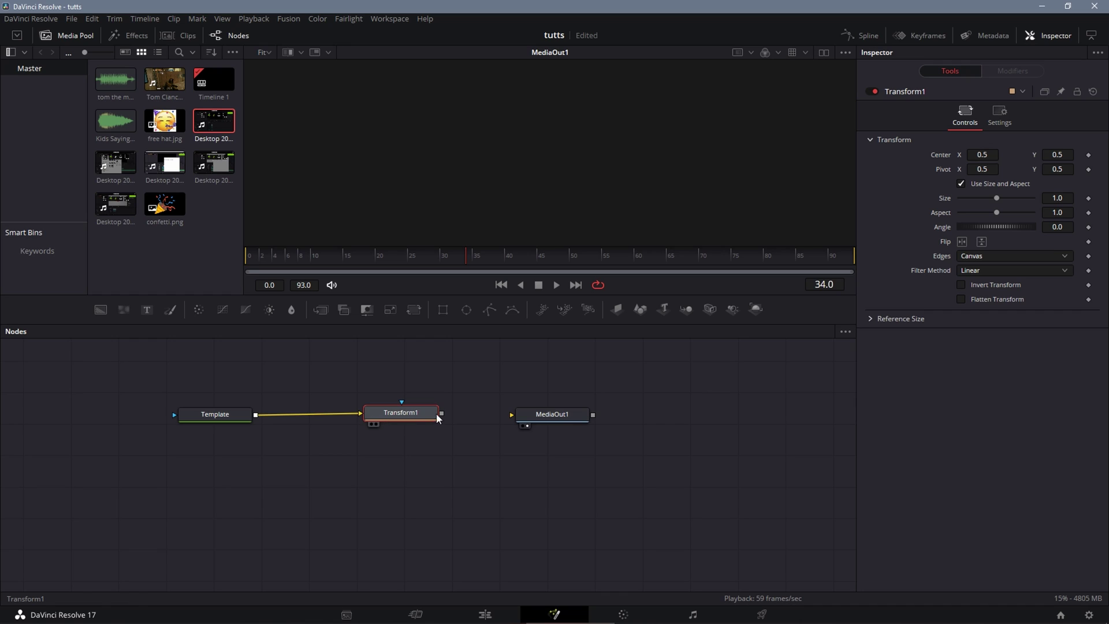
left_click_drag(442, 414, 541, 426)
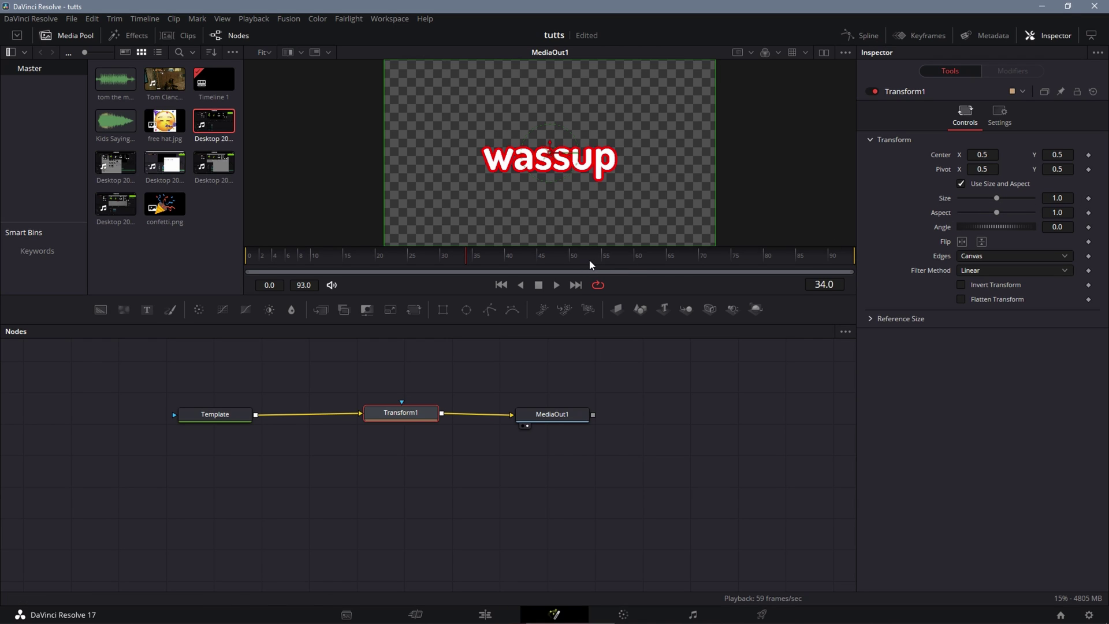
left_click_drag(476, 255, 223, 252)
Add Transform1 Size keyframes at frames 0, 93 and 86
left_click(1088, 199)
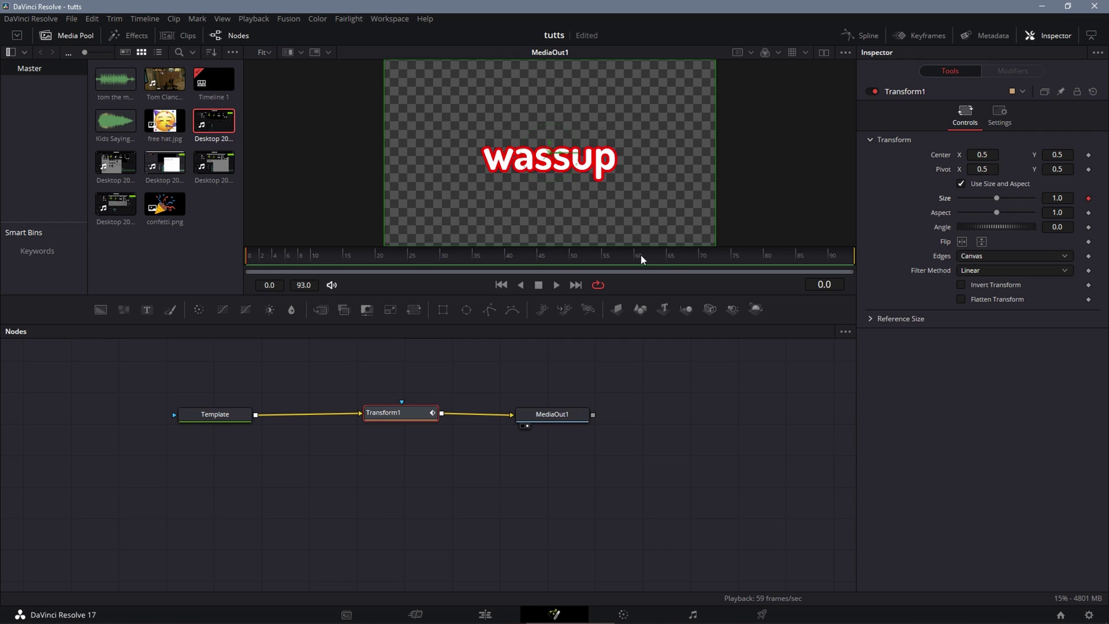
left_click_drag(277, 258, 886, 251)
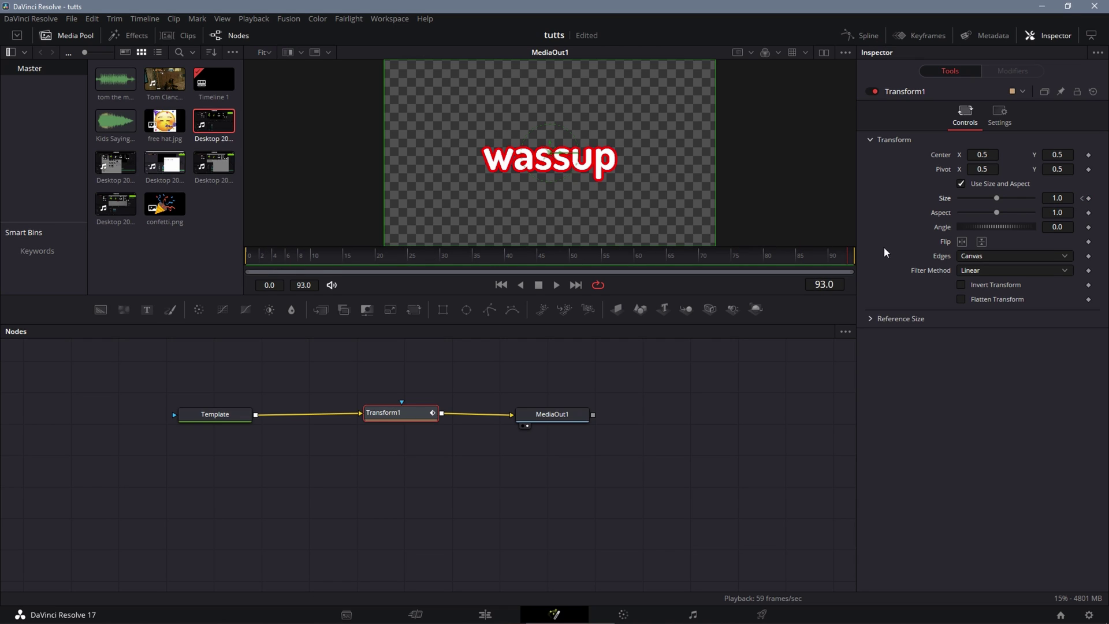
left_click(1088, 198)
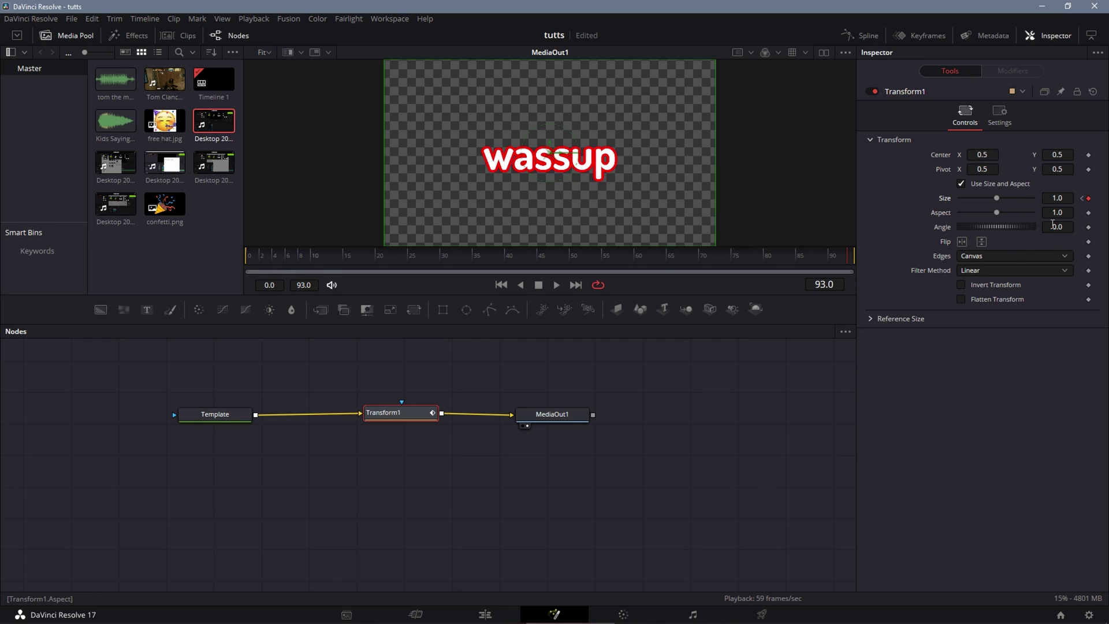
left_click(848, 257)
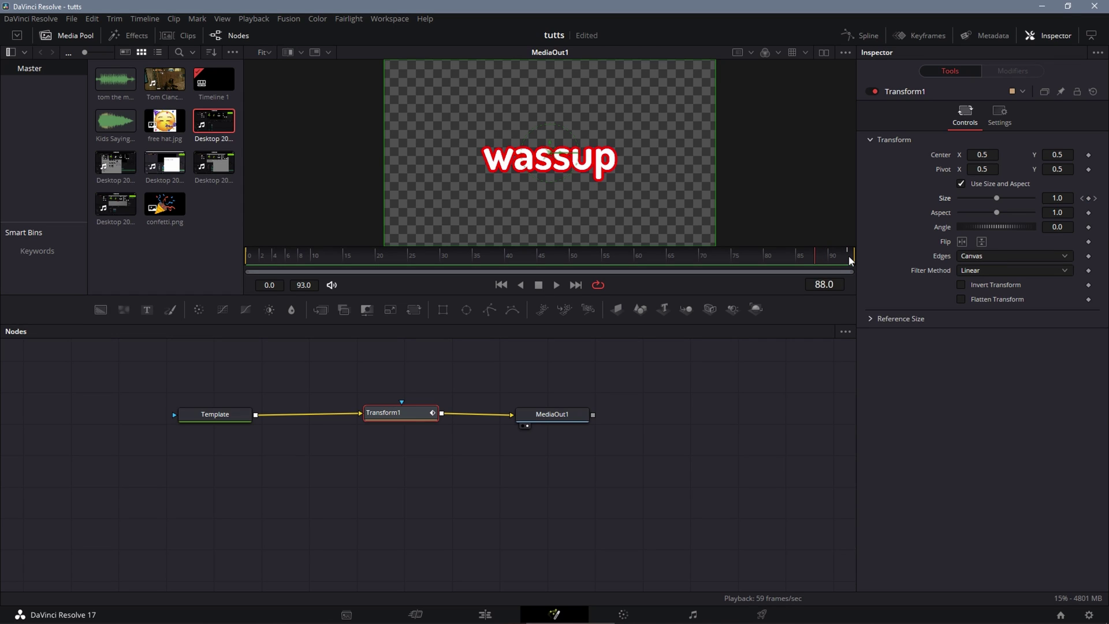
left_click(1088, 198)
left_click_drag(834, 266, 233, 276)
Add a Size keyframe at frame 7, set Size to 0 at frames 0 and 93, and scrub to check
left_click(1088, 198)
left_click_drag(997, 198, 855, 200)
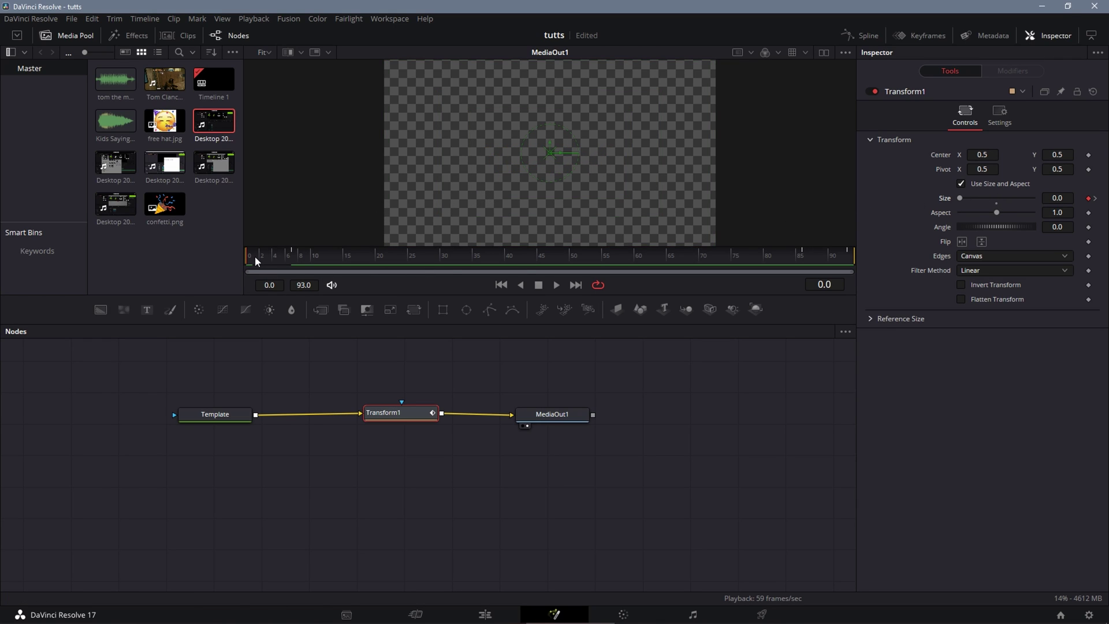
left_click_drag(255, 255, 298, 253)
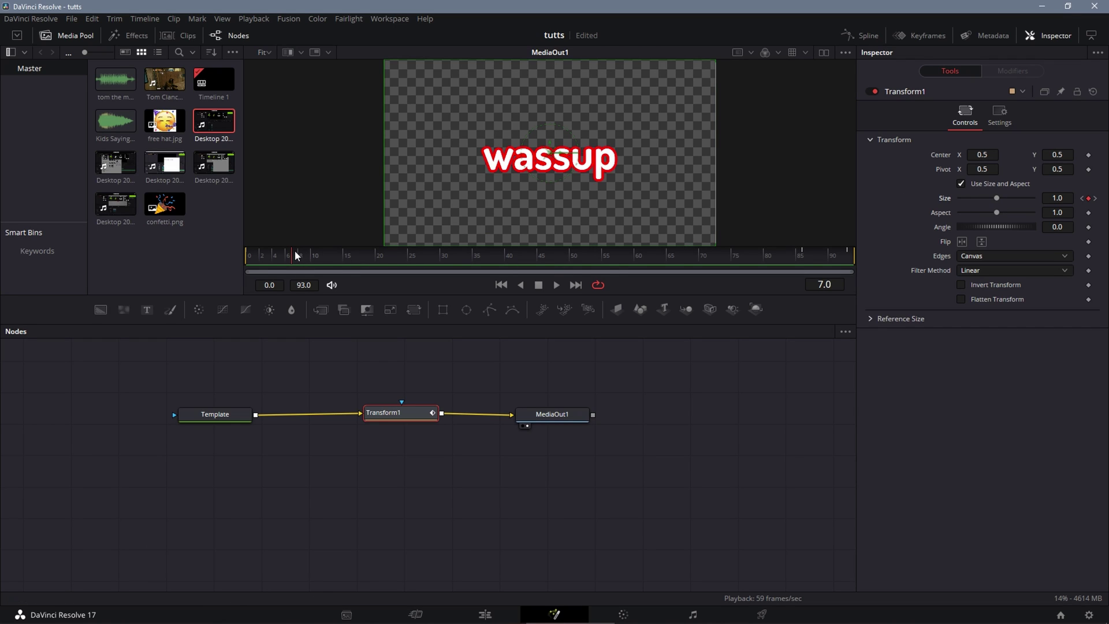
left_click_drag(294, 251, 406, 252)
left_click_drag(699, 254, 877, 252)
left_click_drag(997, 198, 955, 199)
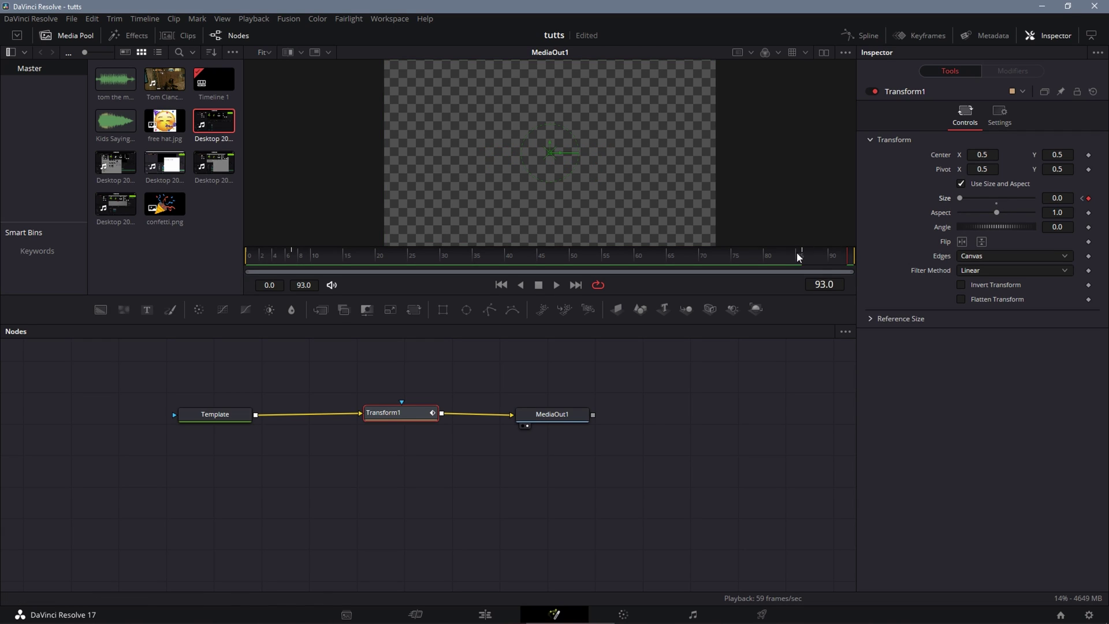
mouse_move(796, 252)
left_mouse_down()
mouse_move(828, 254)
mouse_move(805, 252)
left_mouse_up()
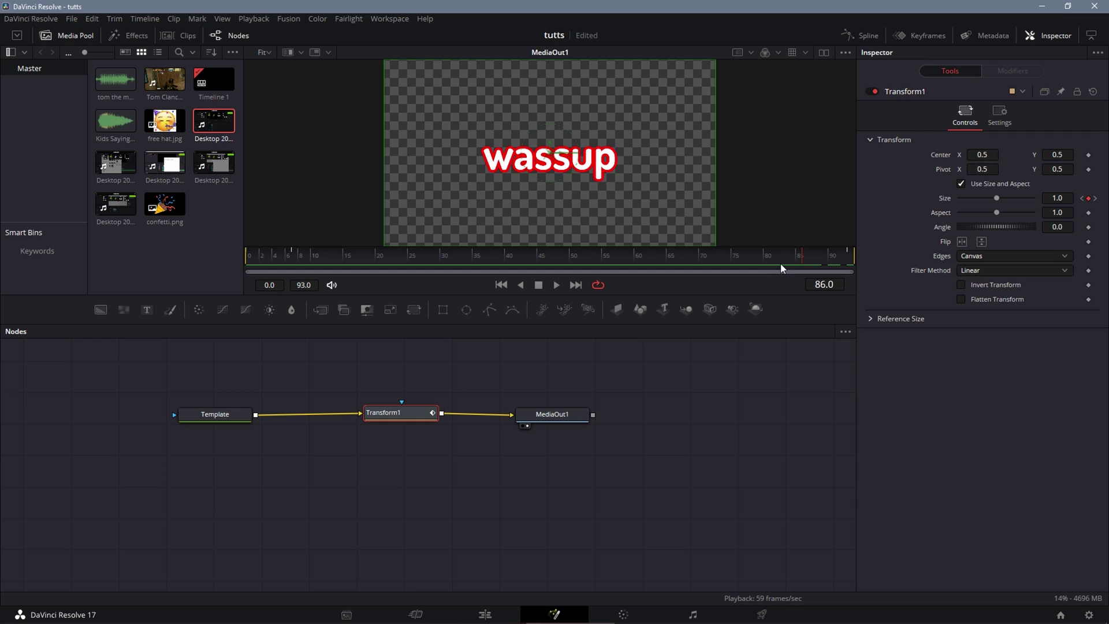
left_click_drag(787, 258, 553, 265)
Show Transform1's Size curve in the Spline editor, zoom to fit, and box-select the pop-in keyframes
left_click(851, 35)
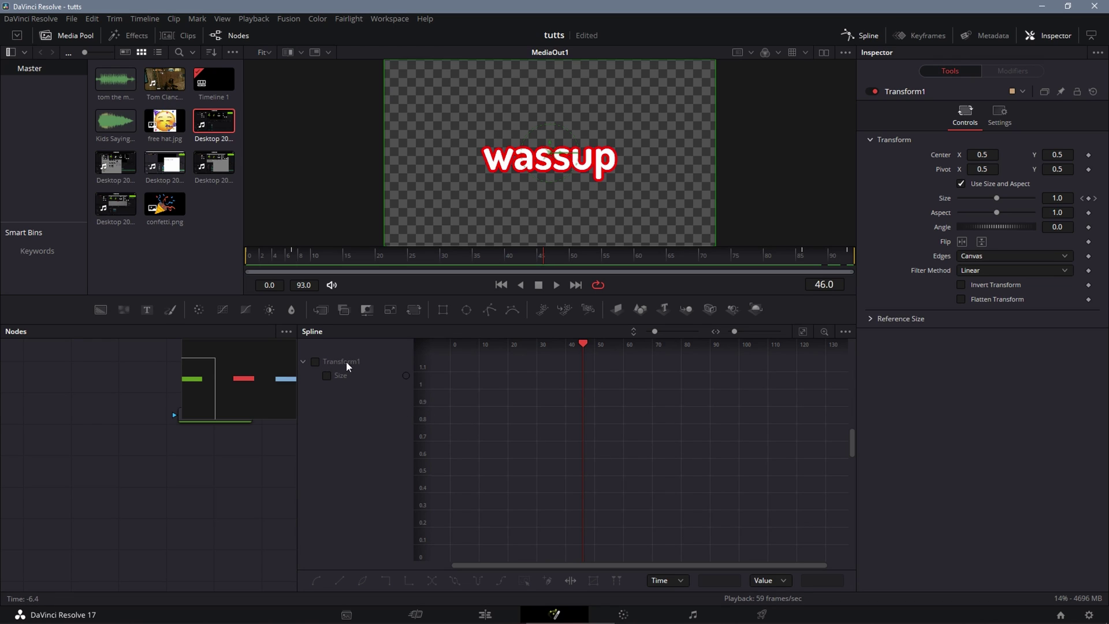
left_click(314, 362)
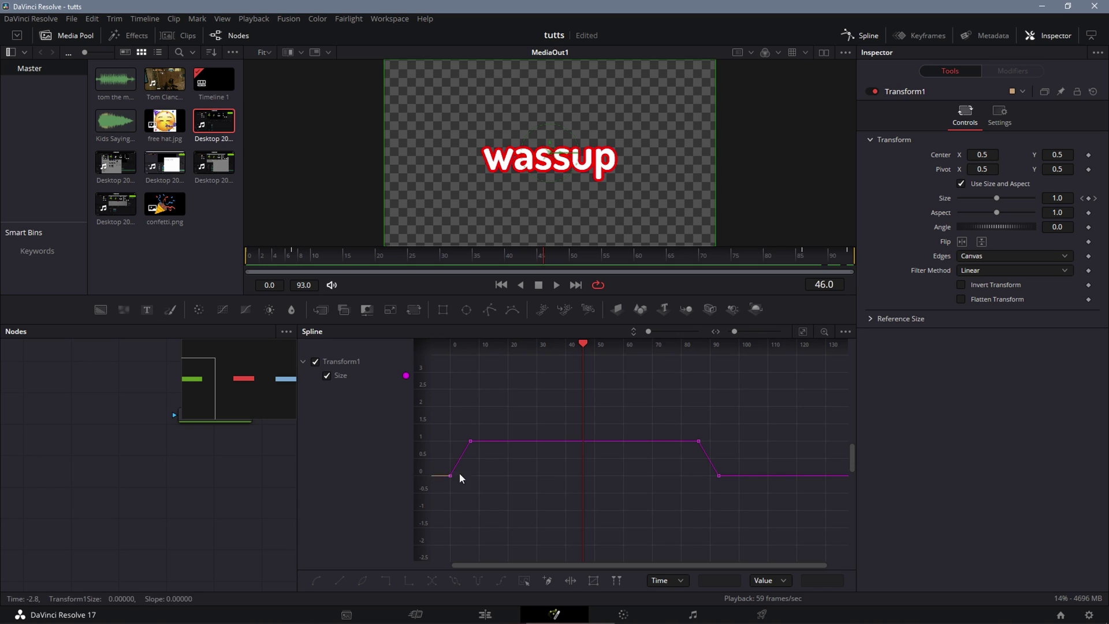
left_click_drag(509, 396, 674, 396)
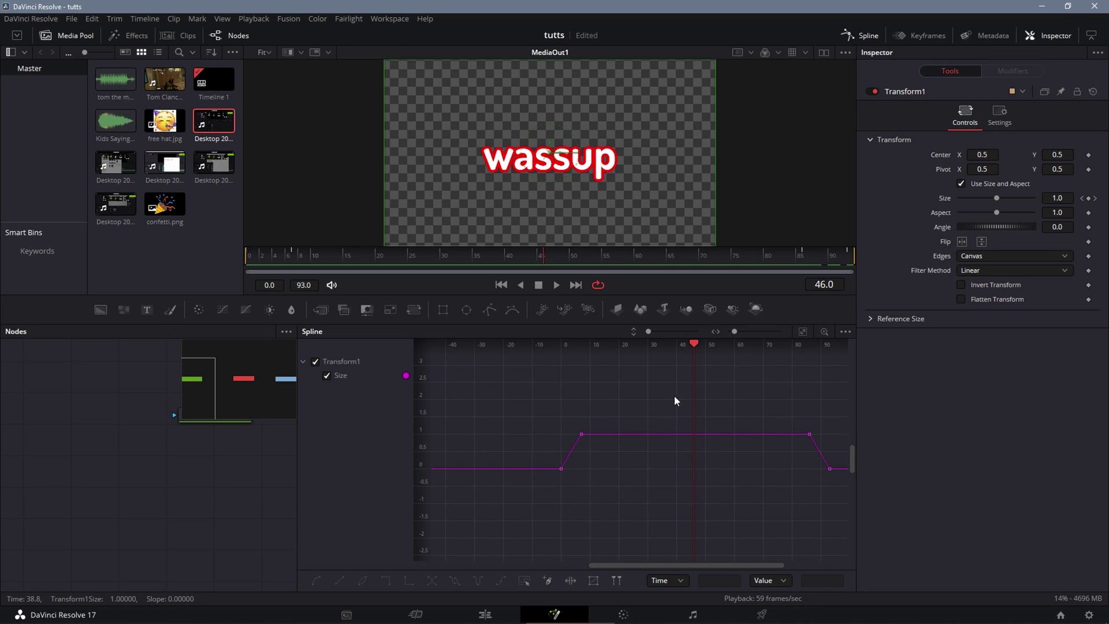
left_click_drag(698, 349, 662, 349)
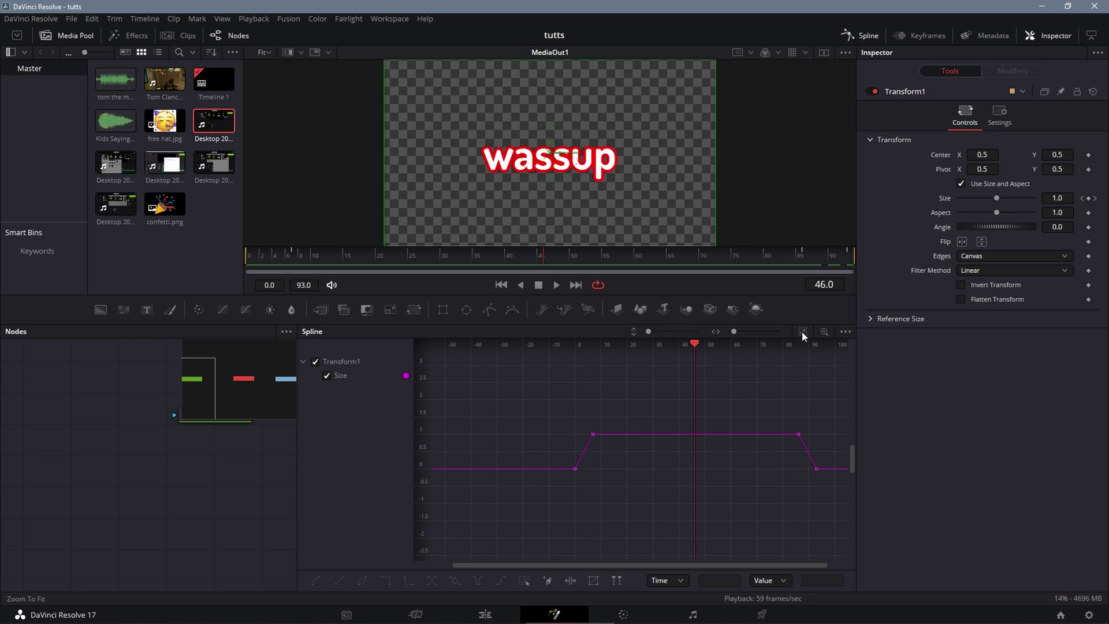
left_click(802, 331)
left_click_drag(597, 419, 599, 436)
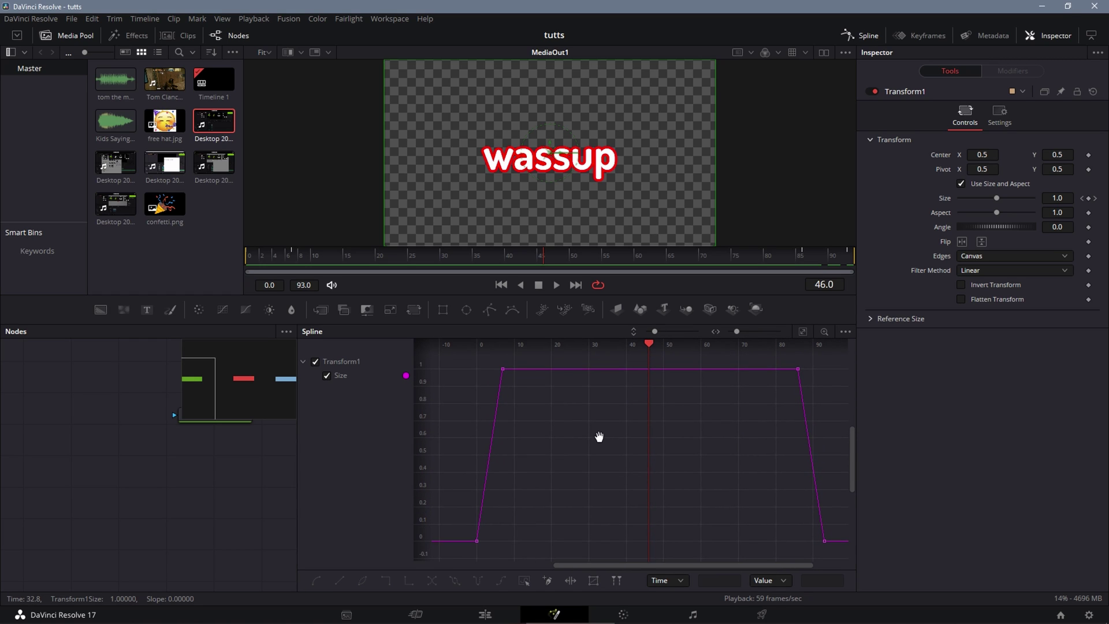
left_click_drag(508, 422, 592, 421)
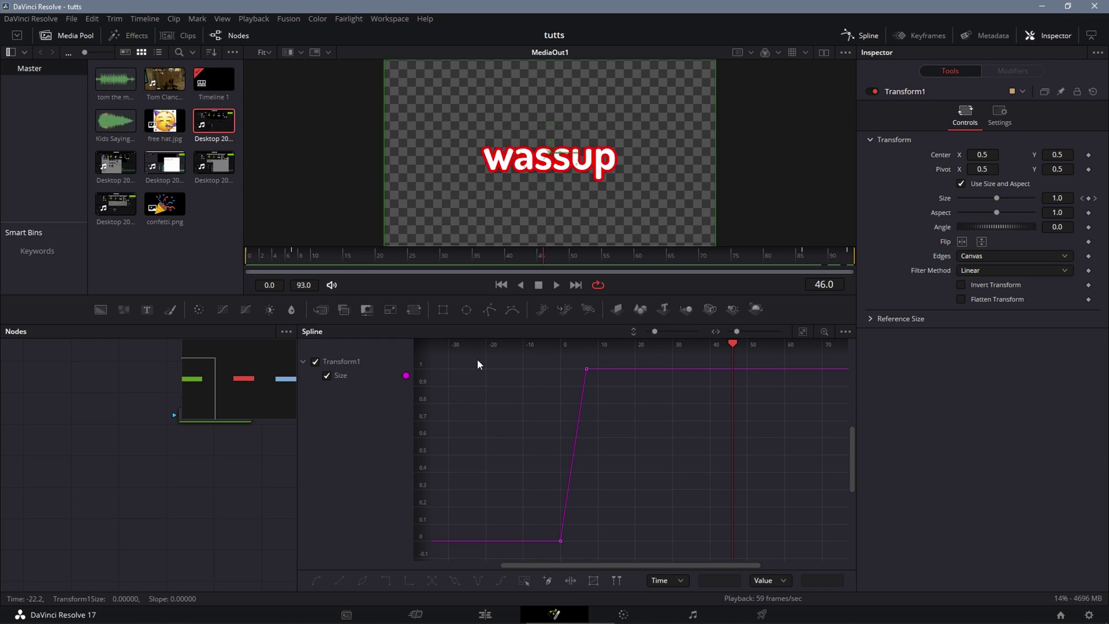
left_click_drag(477, 359, 687, 559)
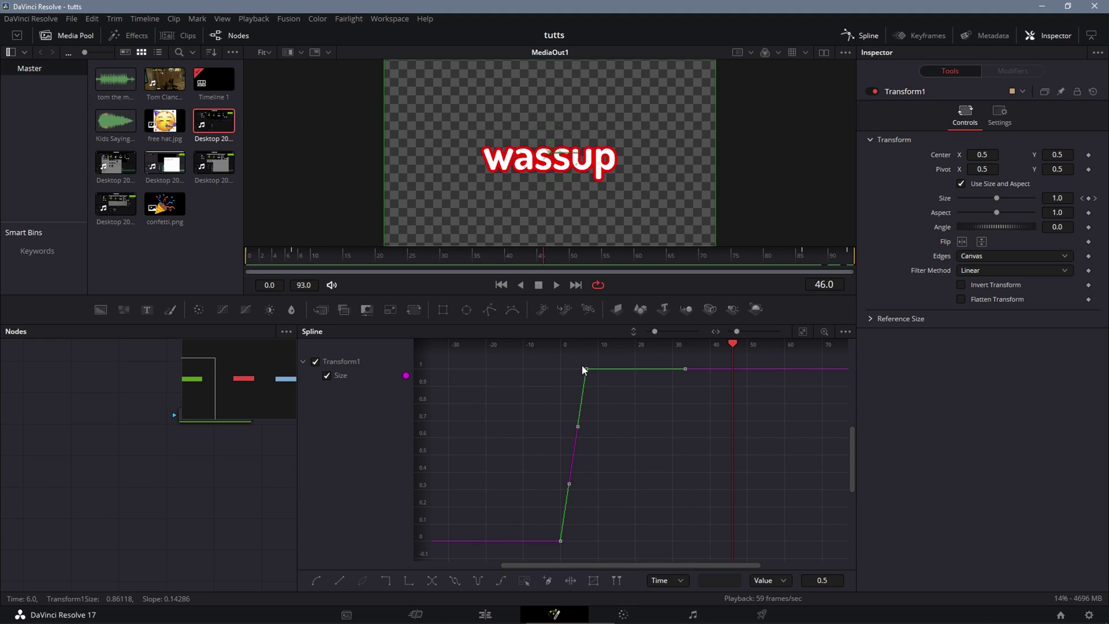
Box-select the opening Size keyframes and press S to turn them into smooth Bezier keyframes
left_click(612, 505)
left_click_drag(476, 363, 678, 550)
key("s")
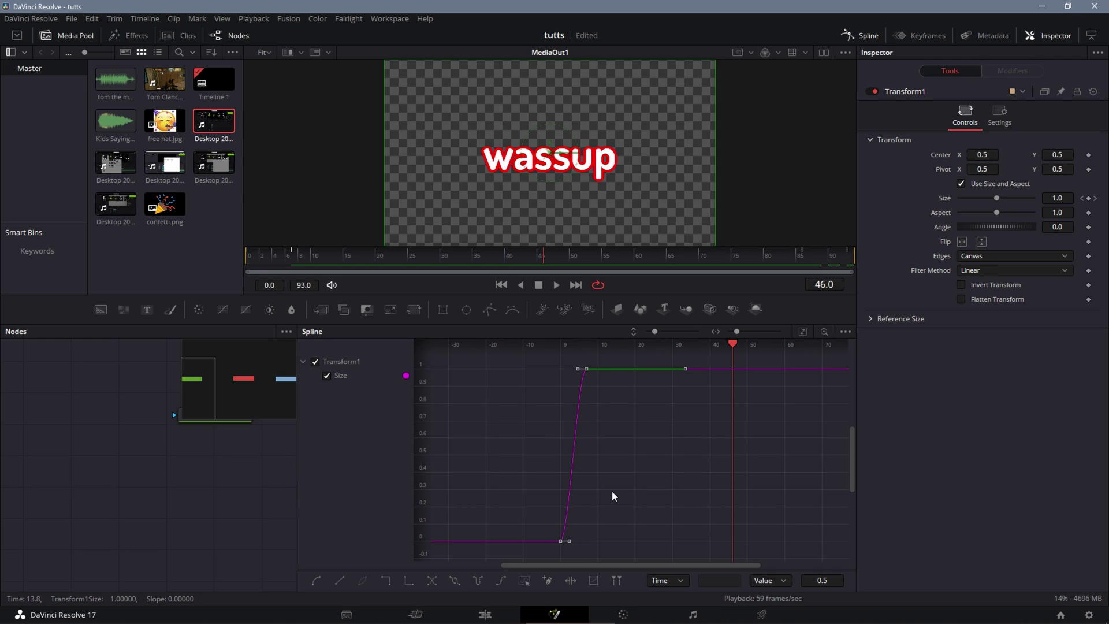
left_click_drag(629, 469, 664, 467)
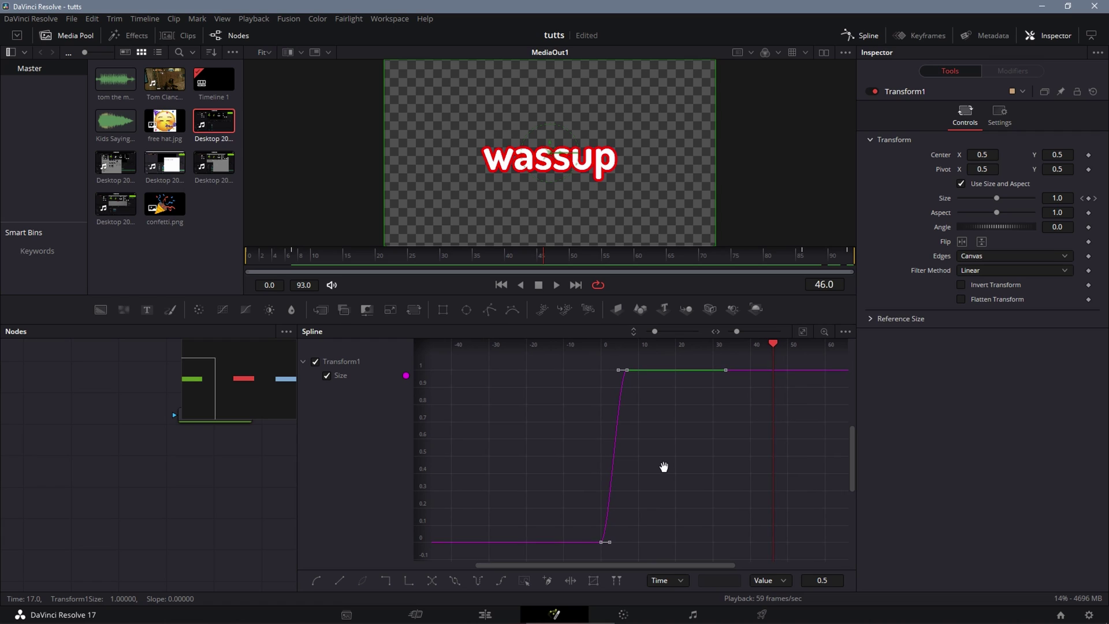
left_click(659, 470)
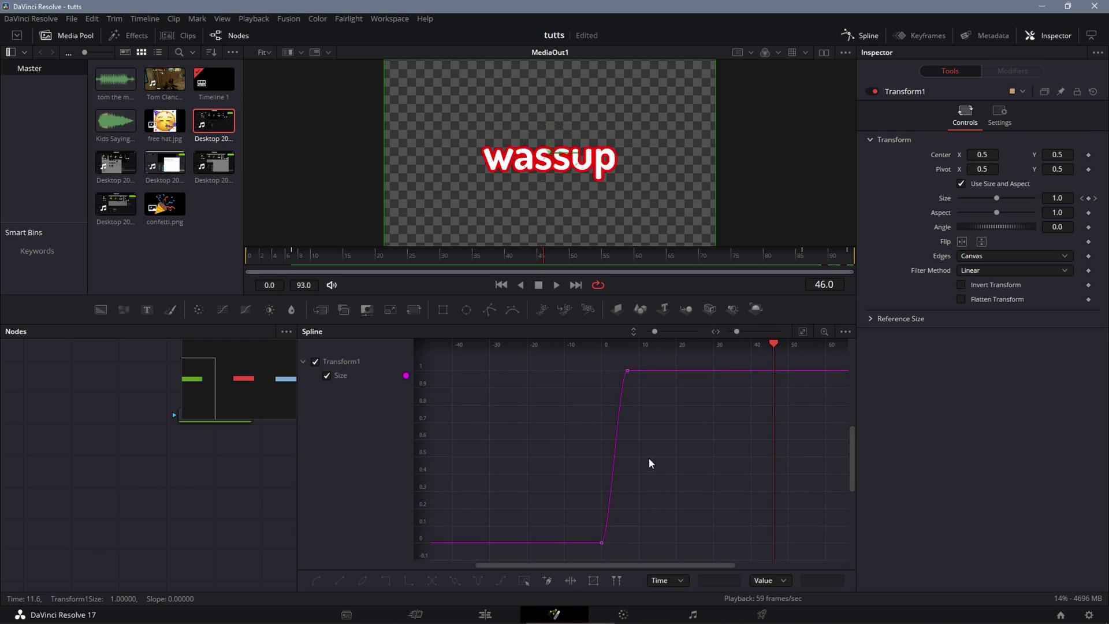
left_click_drag(547, 365, 689, 553)
mouse_move(642, 439)
left_mouse_down()
mouse_move(628, 444)
mouse_move(646, 421)
left_mouse_up()
Pull the starting Size keyframe's handle left so the size overshoots just above 1.0 after frame 0
scroll(632, 420, "down", 3)
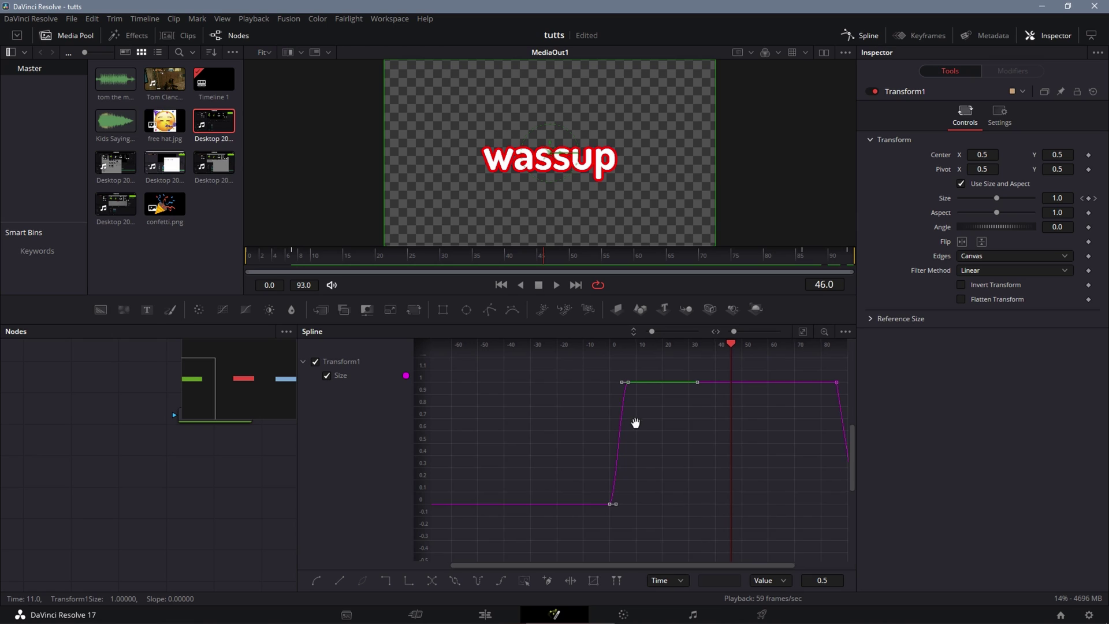
left_click_drag(633, 420, 612, 434)
left_click_drag(588, 519, 584, 371)
scroll(583, 372, "up", 3)
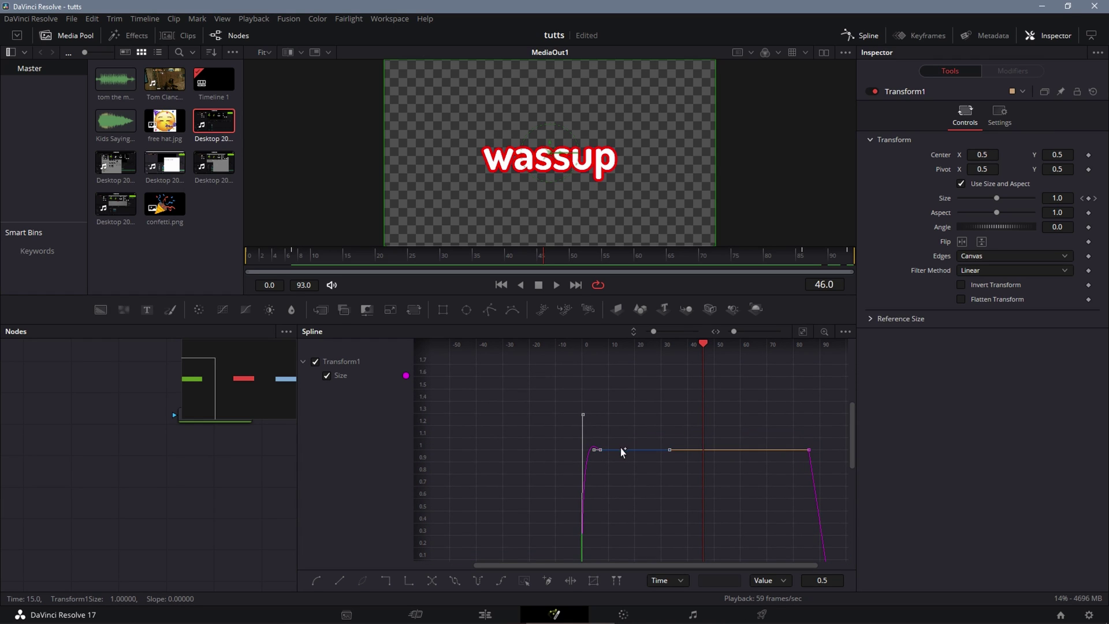
scroll(620, 448, "up", 3)
scroll(611, 425, "up", 3)
scroll(611, 431, "up", 2)
scroll(611, 431, "left", 3)
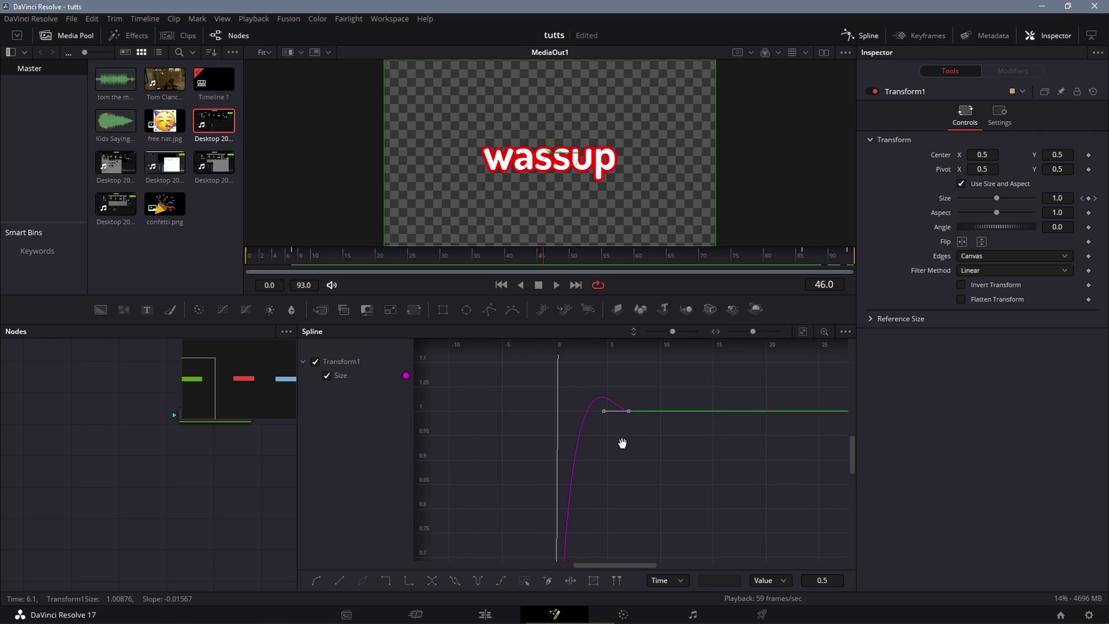
left_click_drag(634, 432, 556, 434)
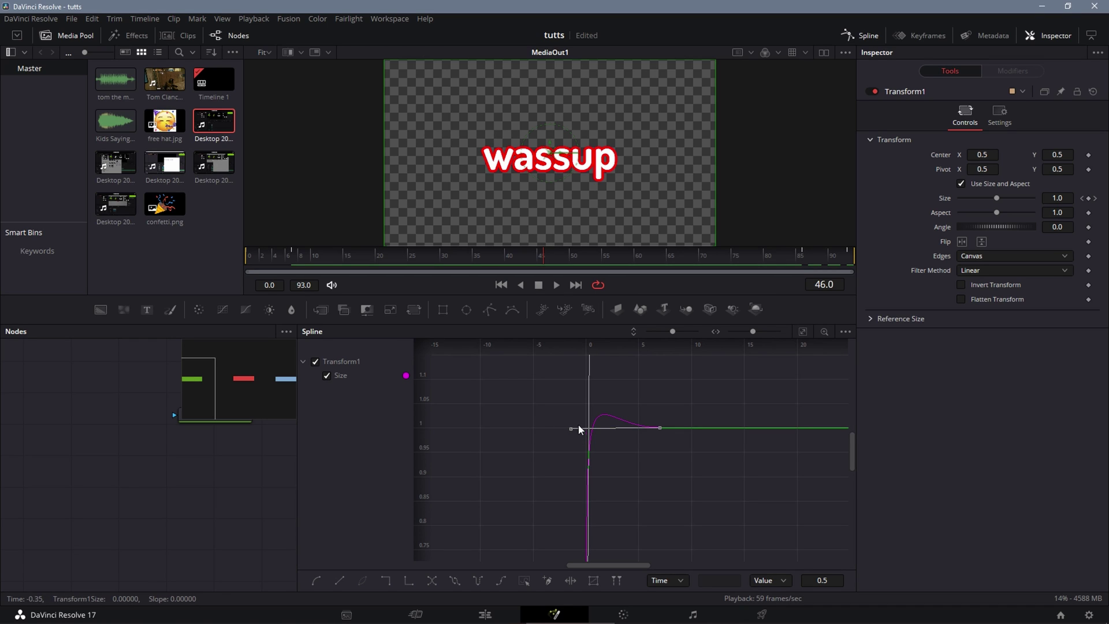
scroll(584, 426, "down", 3)
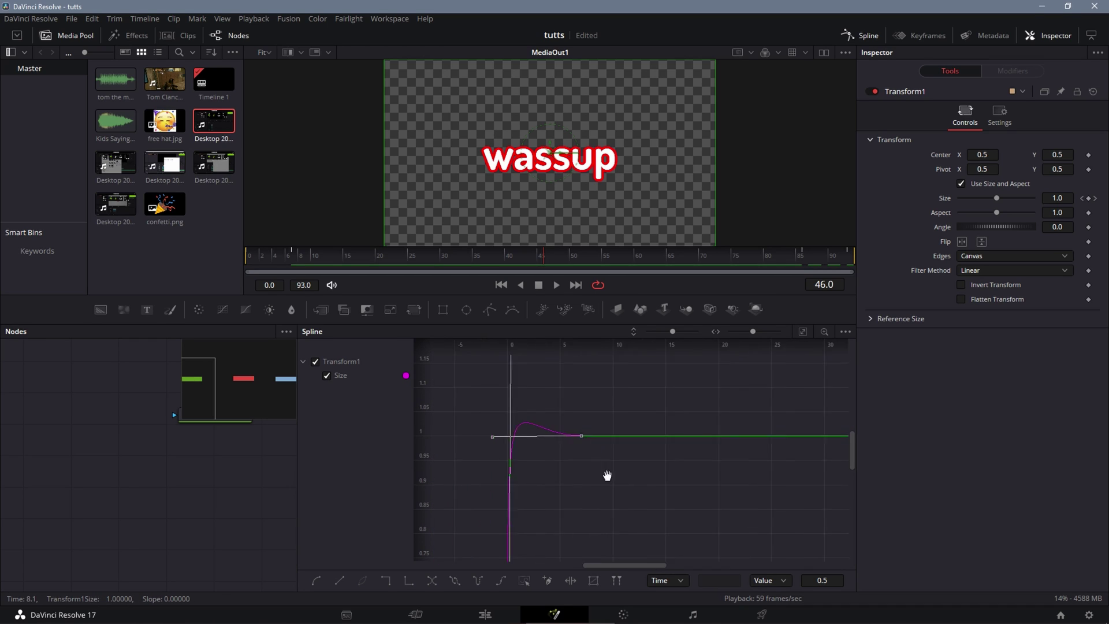
key("space")
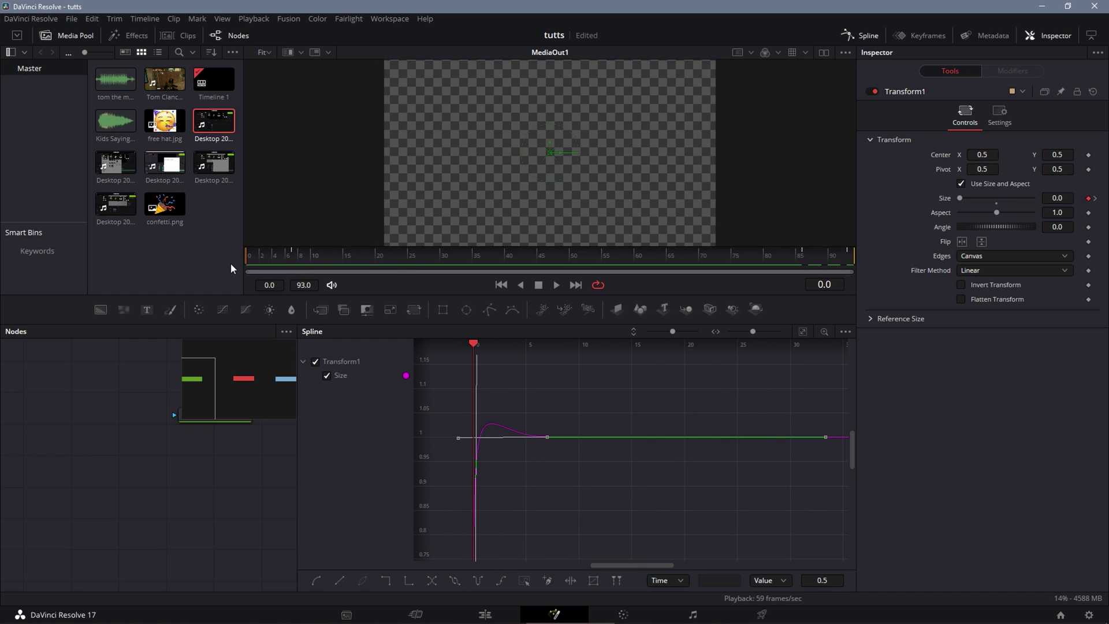
left_click(263, 255)
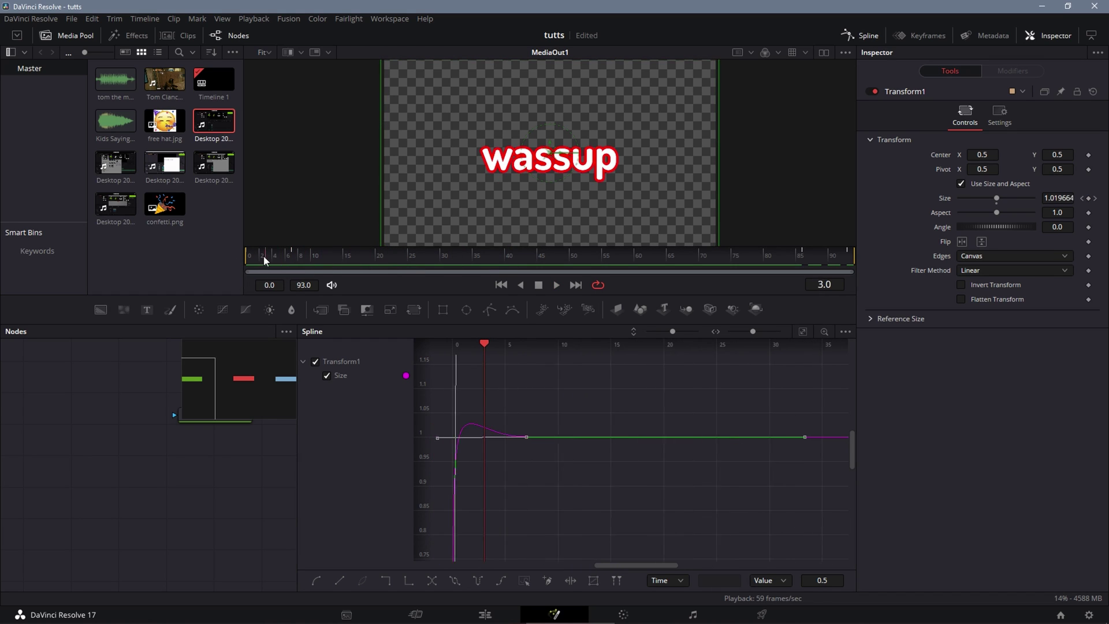
left_click(238, 254)
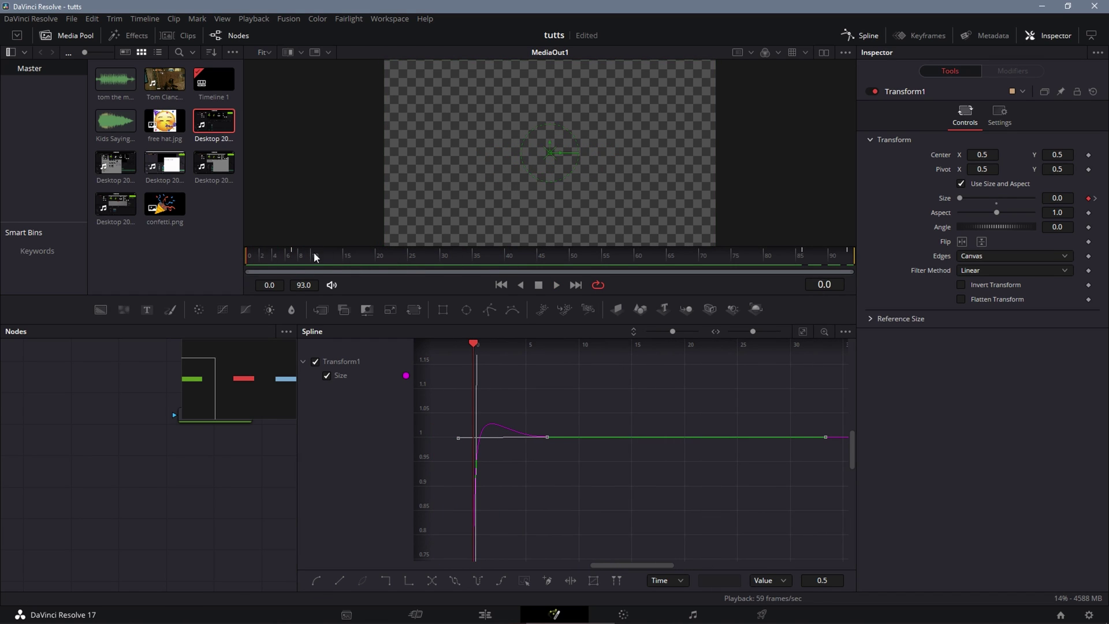
key("space")
left_click(267, 255)
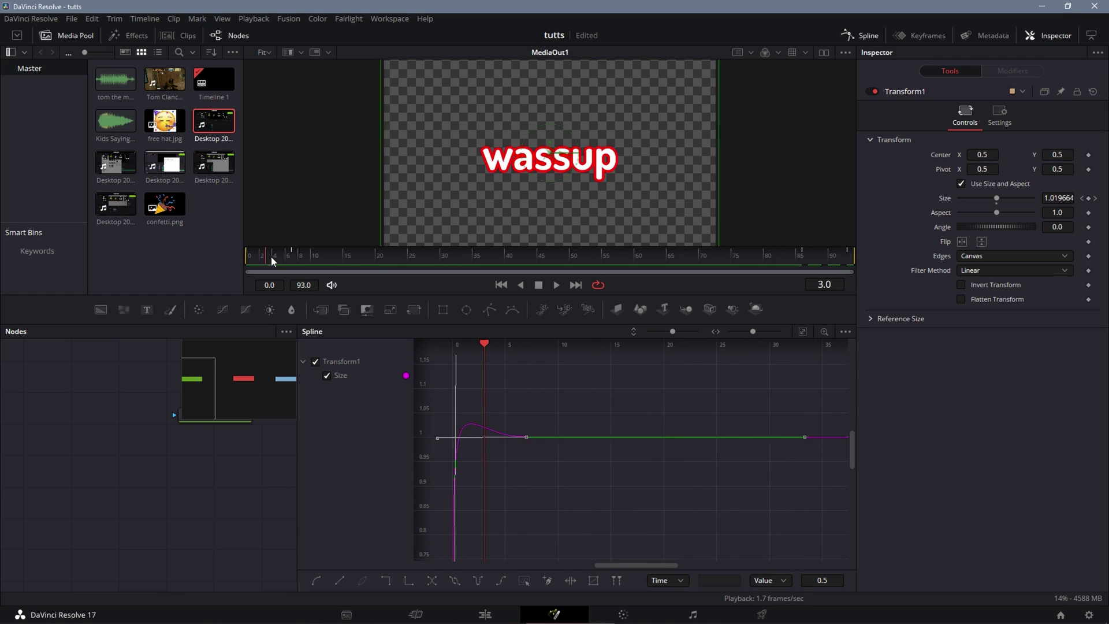
left_click_drag(754, 332, 737, 339)
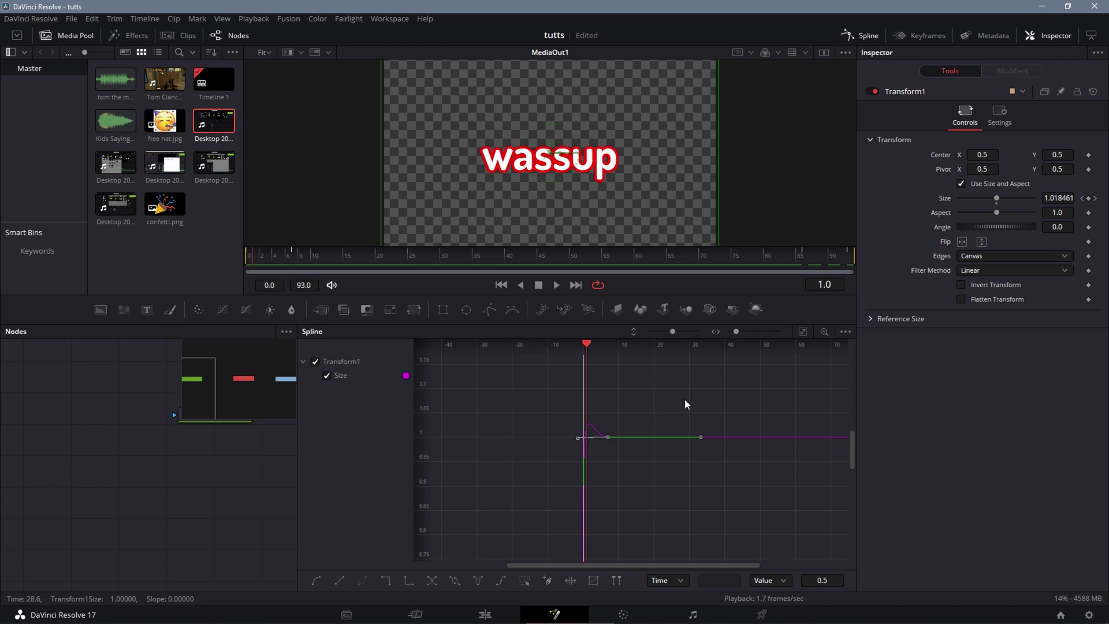
left_click_drag(551, 345, 566, 379)
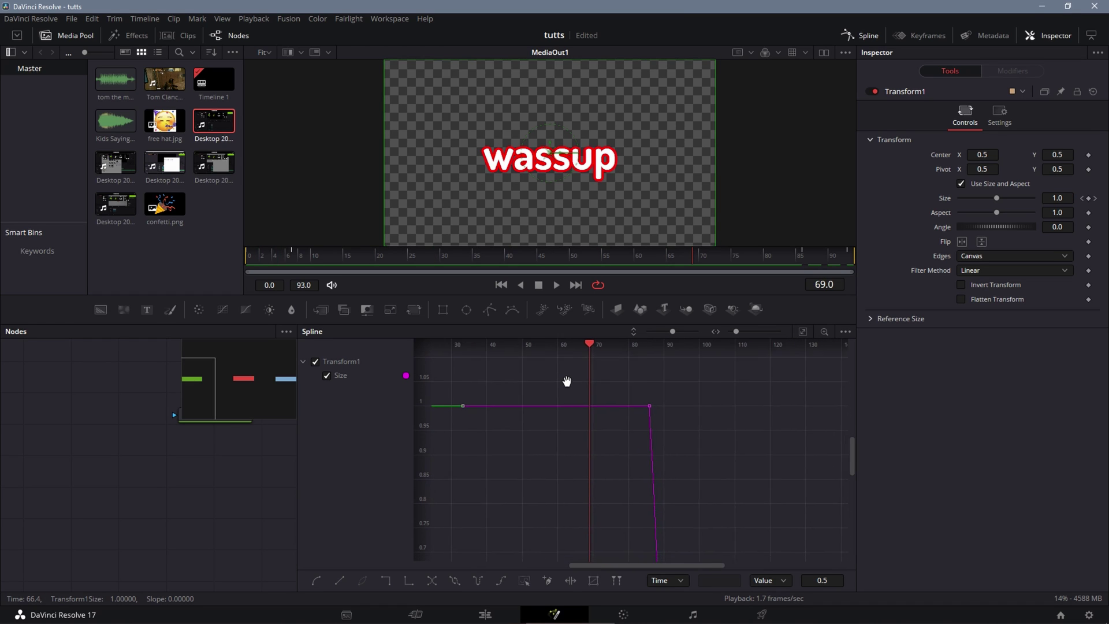
scroll(753, 428, "down", 2)
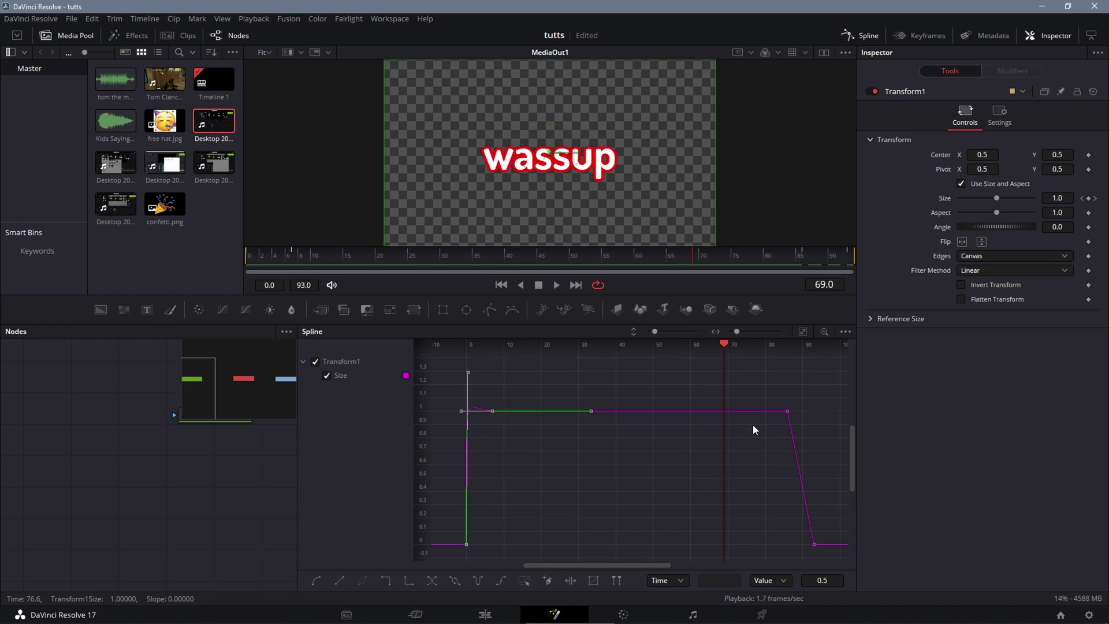
left_click_drag(752, 428, 778, 535)
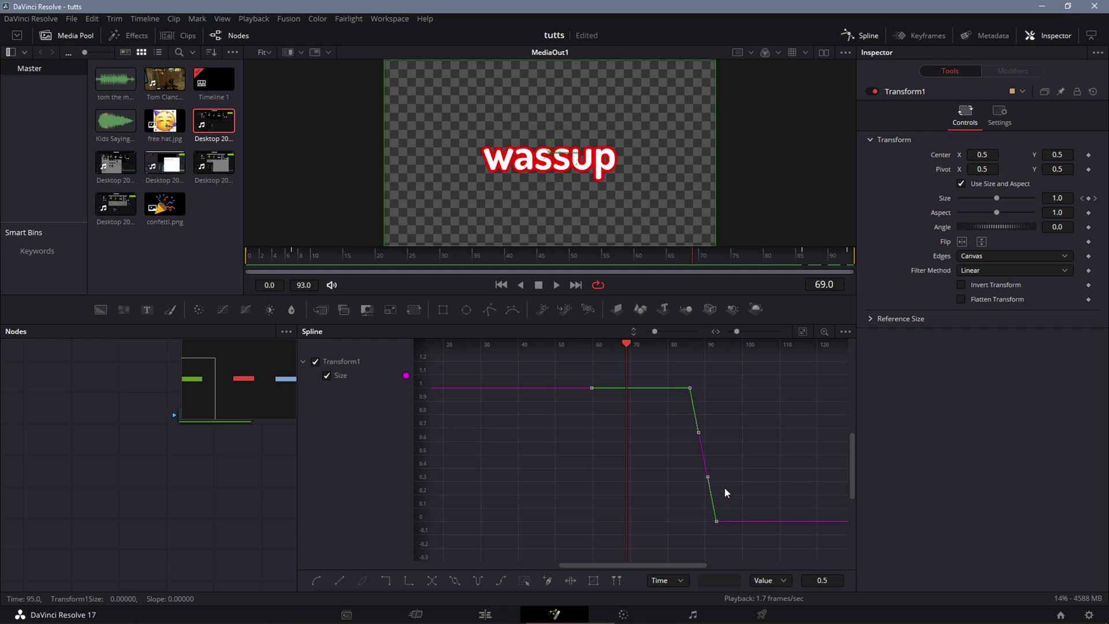
Smooth the two ending Size keyframes with S and steepen the bottom of the shrinking curve
key("s")
left_click_drag(709, 521, 717, 421)
scroll(699, 478, "left", 3)
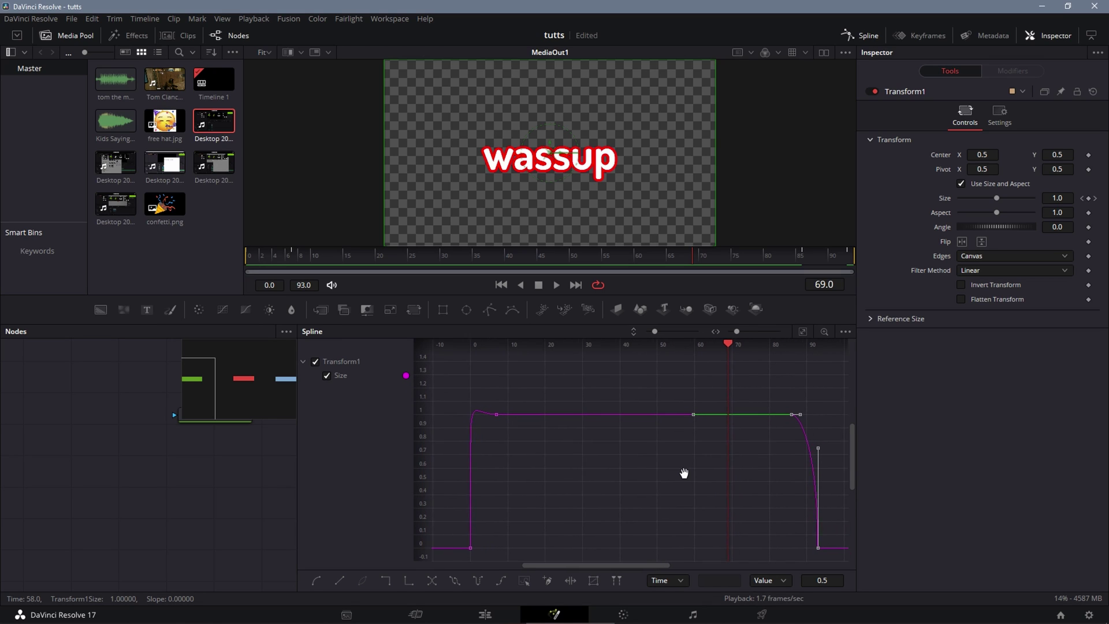
left_click_drag(444, 388, 487, 466)
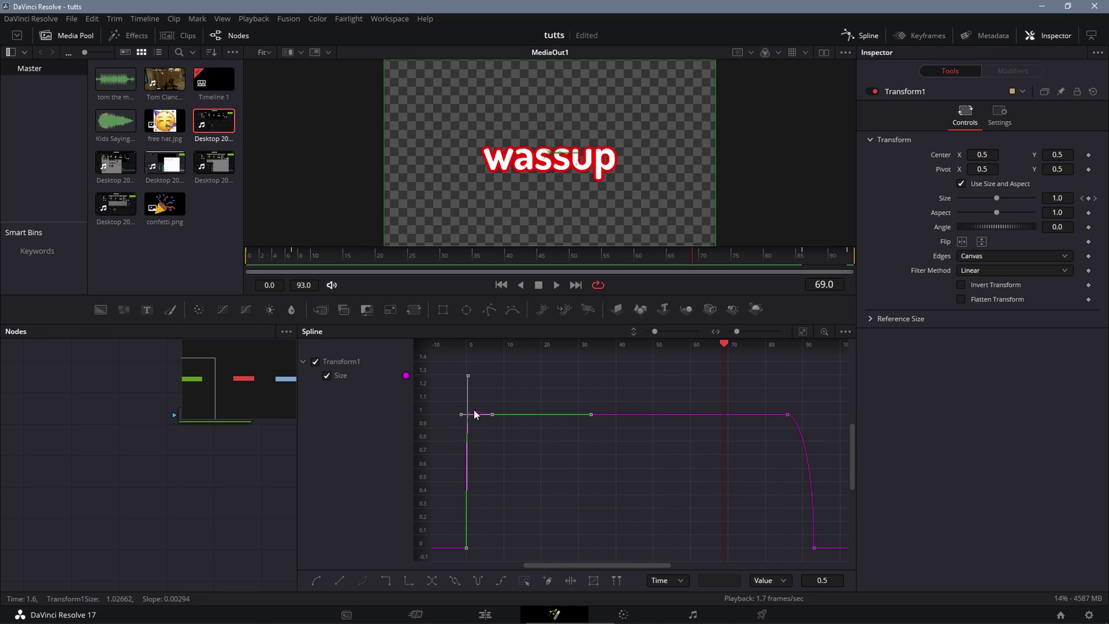
left_click(561, 507)
scroll(525, 477, "right", 3)
left_click_drag(653, 374, 698, 366)
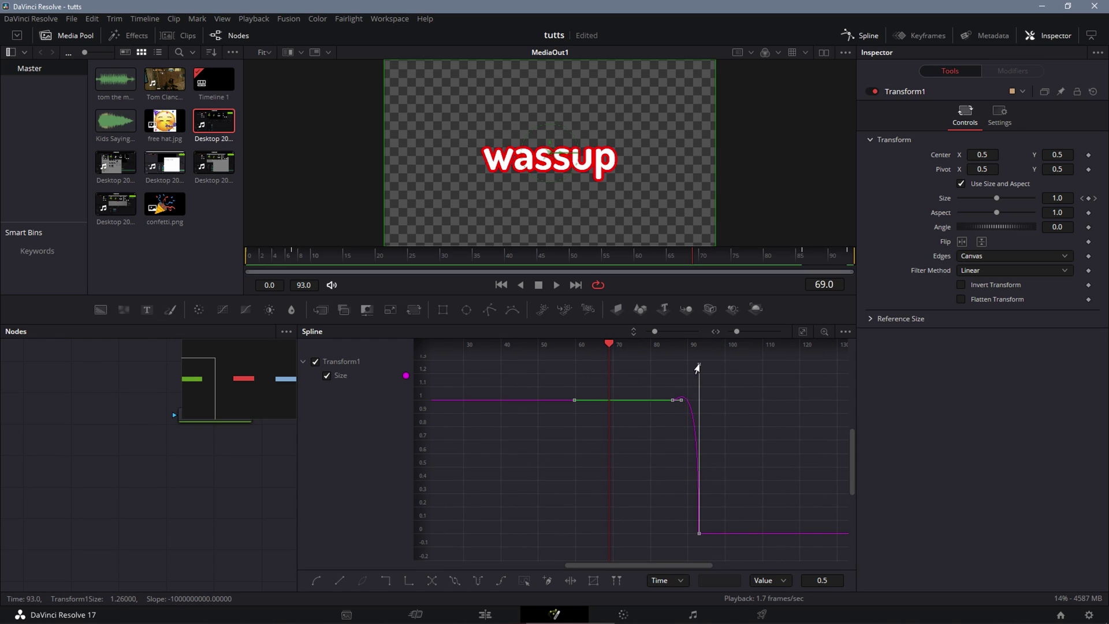
Reshape the ending Bezier handles so the title swells slightly before frame 93
mouse_move(691, 453)
left_mouse_down()
mouse_move(682, 480)
mouse_move(687, 447)
left_mouse_up()
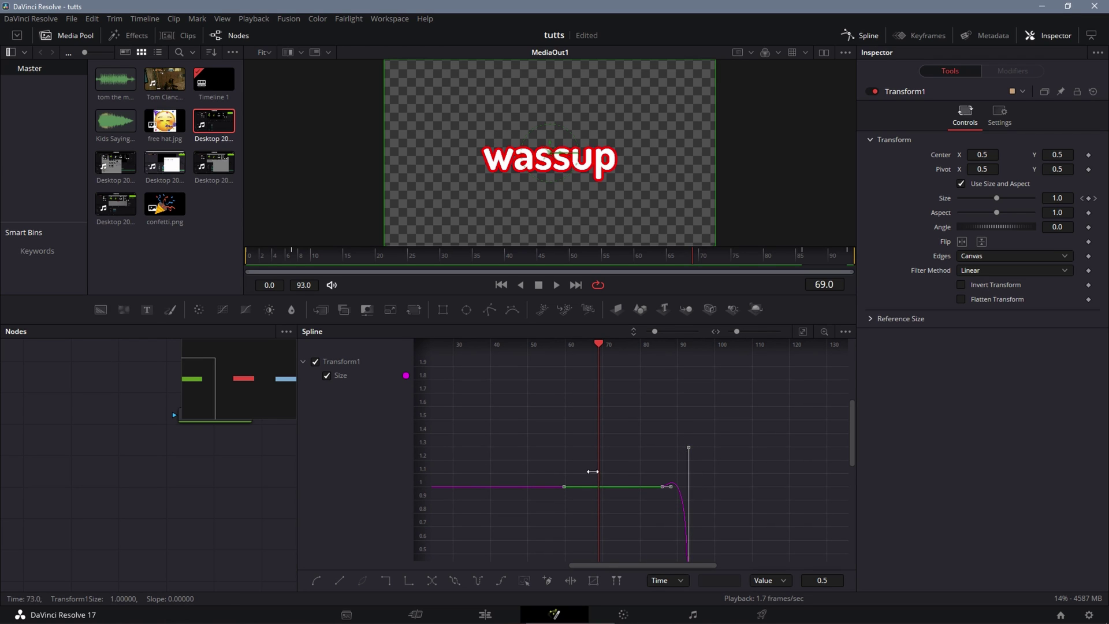
left_click_drag(592, 471, 535, 441)
left_click_drag(737, 331, 744, 331)
left_click_drag(631, 470, 659, 447)
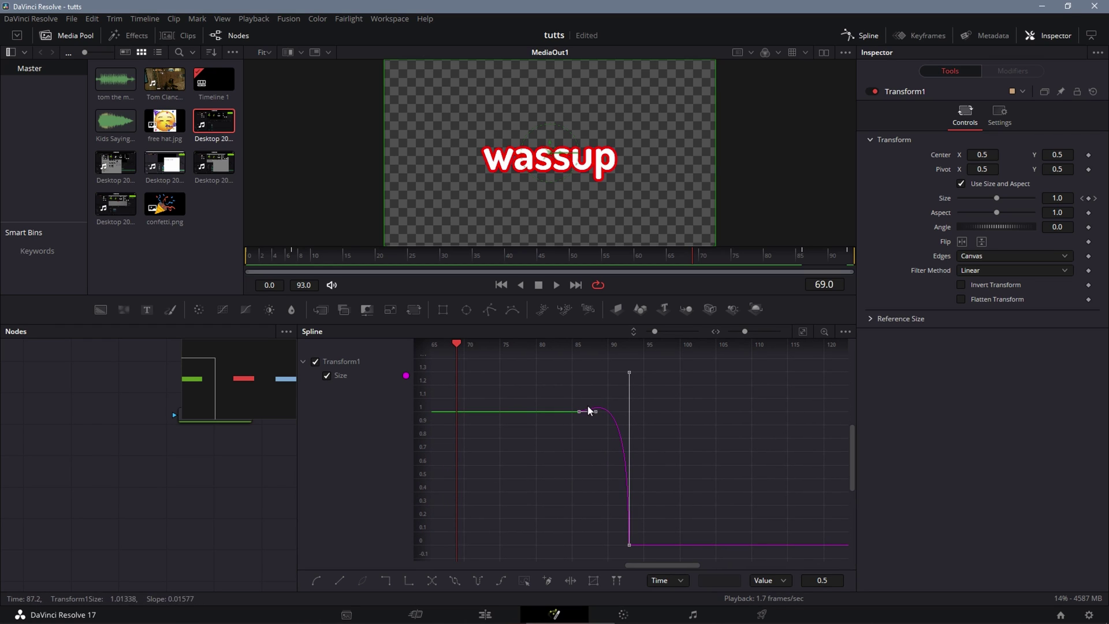
left_click_drag(595, 414, 646, 415)
left_click_drag(526, 447, 663, 458)
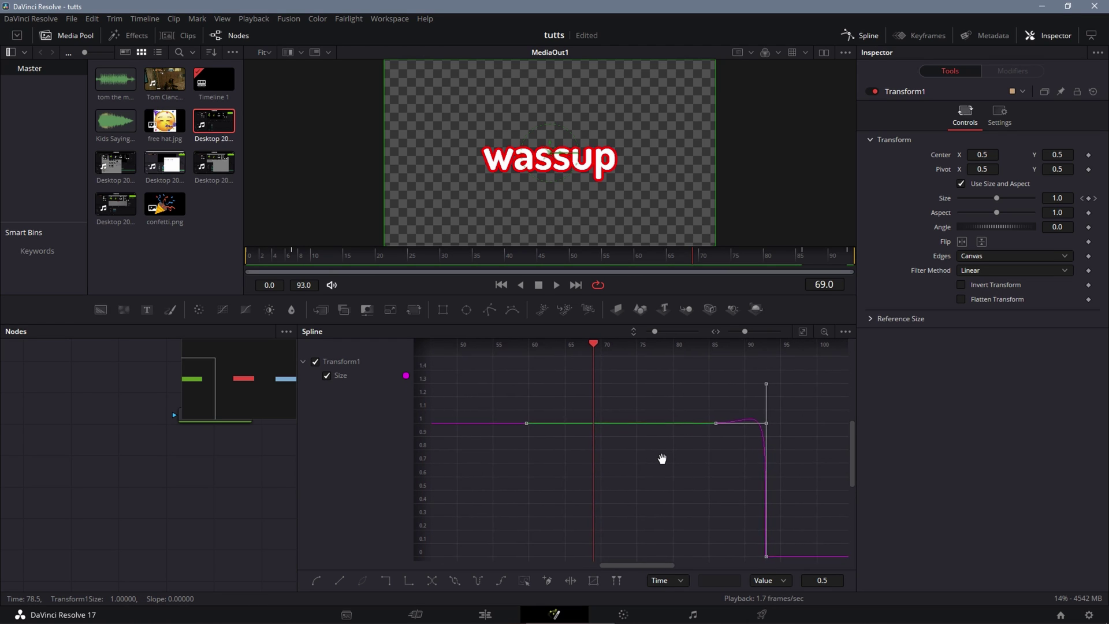
Play back the title animation to check it, then hide the Spline panel
left_click_drag(615, 255, 310, 262)
key("space")
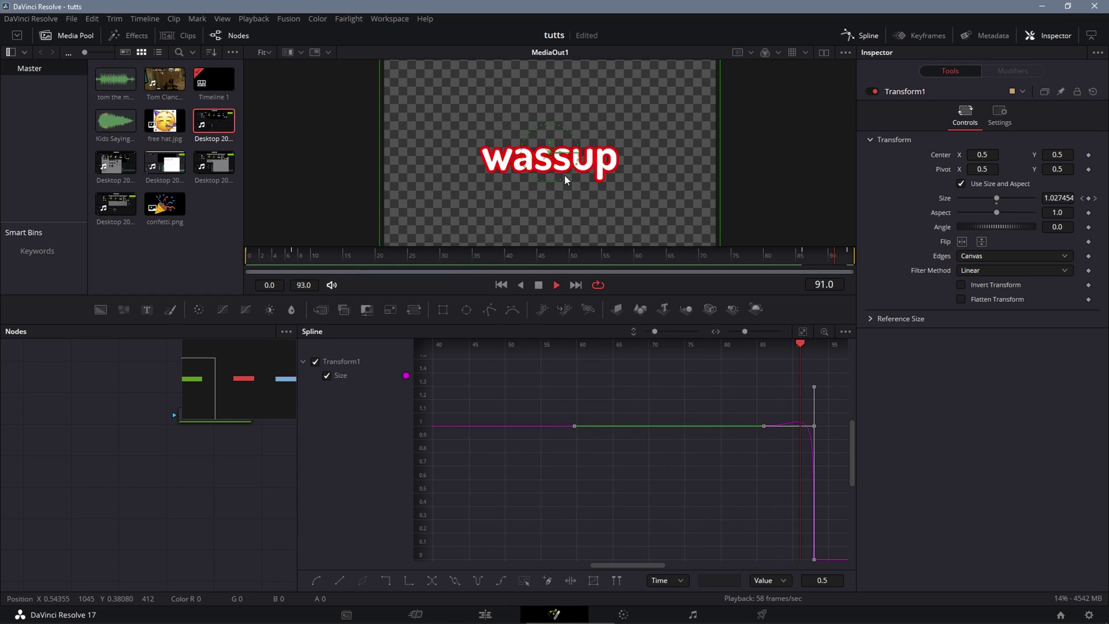
key("space")
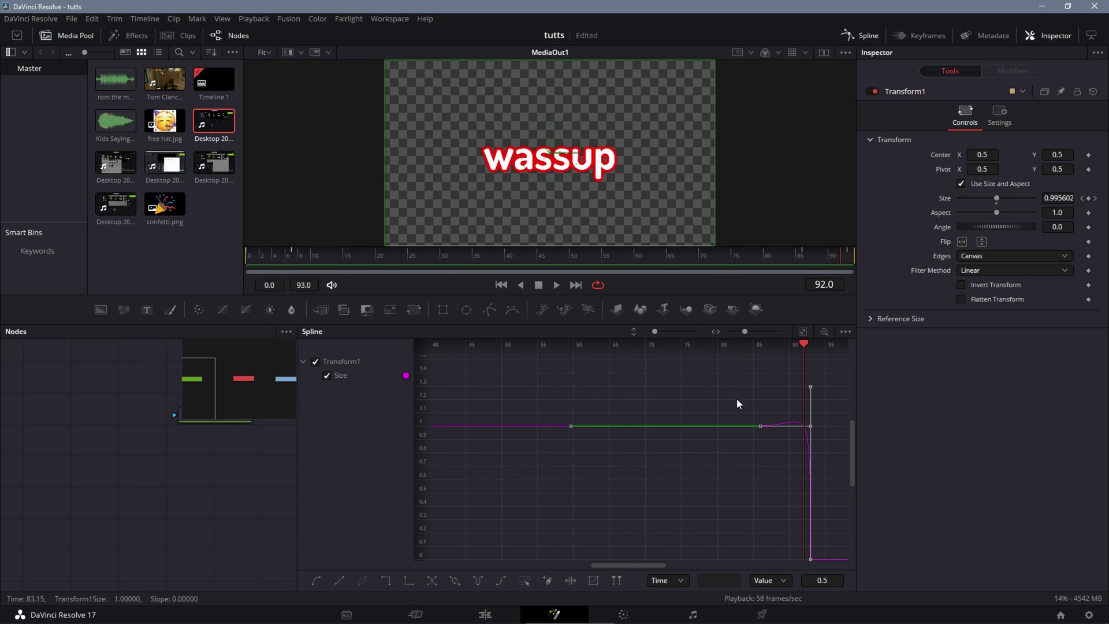
left_click_drag(736, 398, 596, 408)
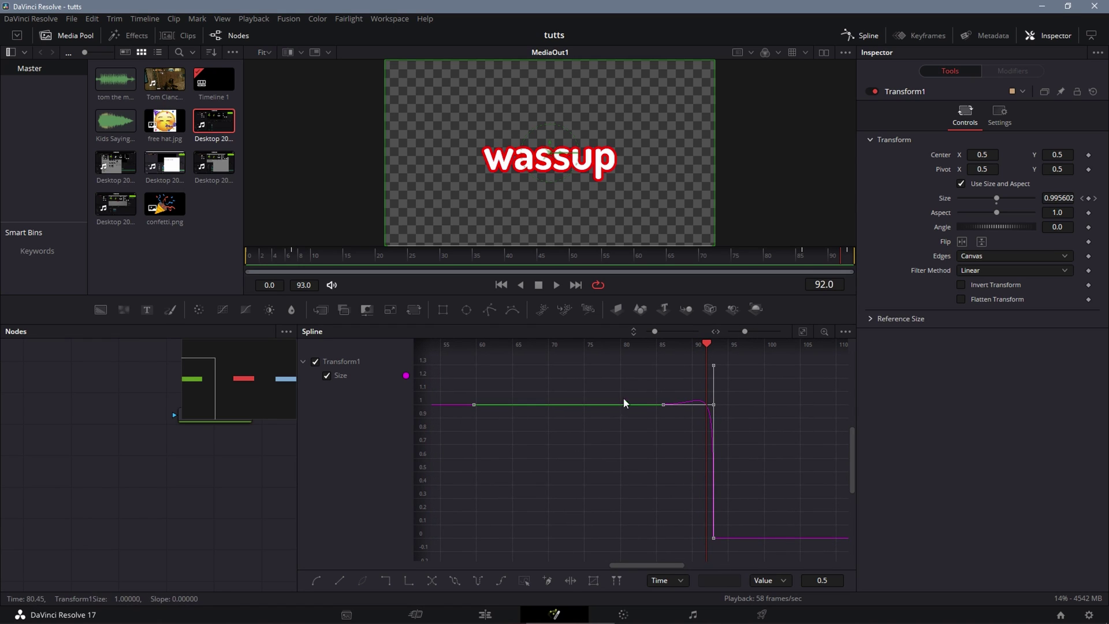
left_click(861, 36)
Preview the animated title on the Edit page, then Alt-drag a copy of its Text+ clip after the original
left_click(490, 615)
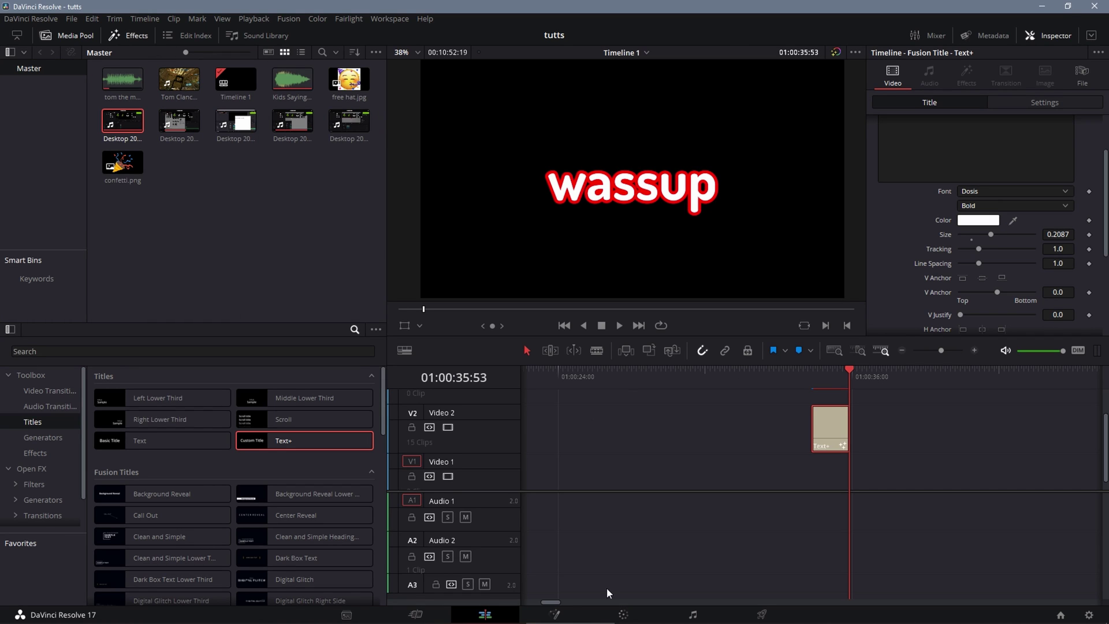
left_click(555, 614)
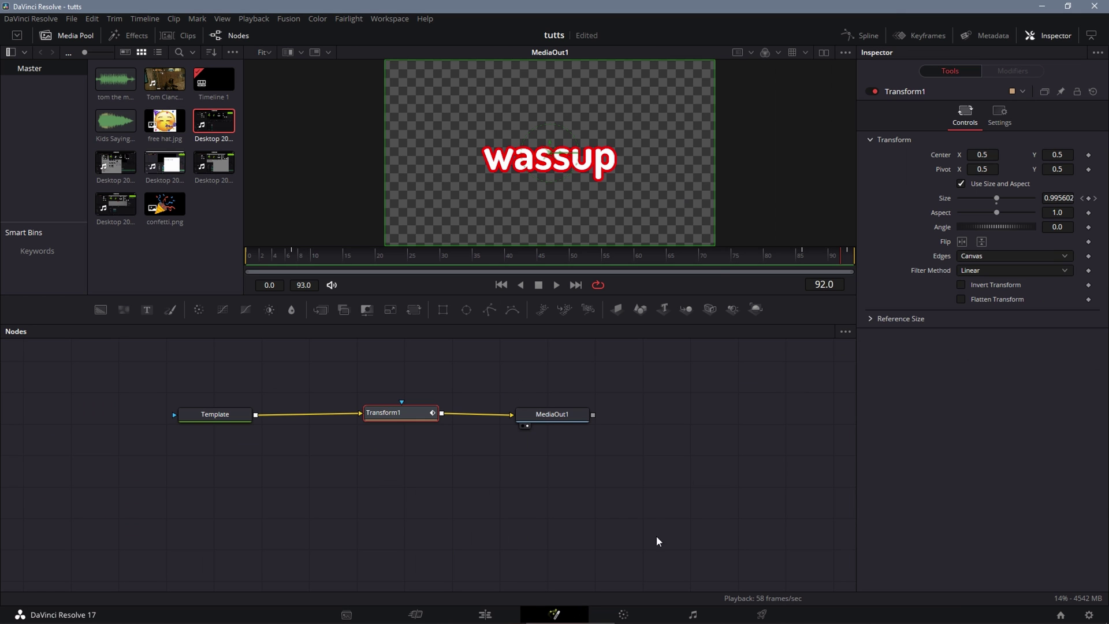
left_click(486, 615)
left_click_drag(854, 381, 778, 376)
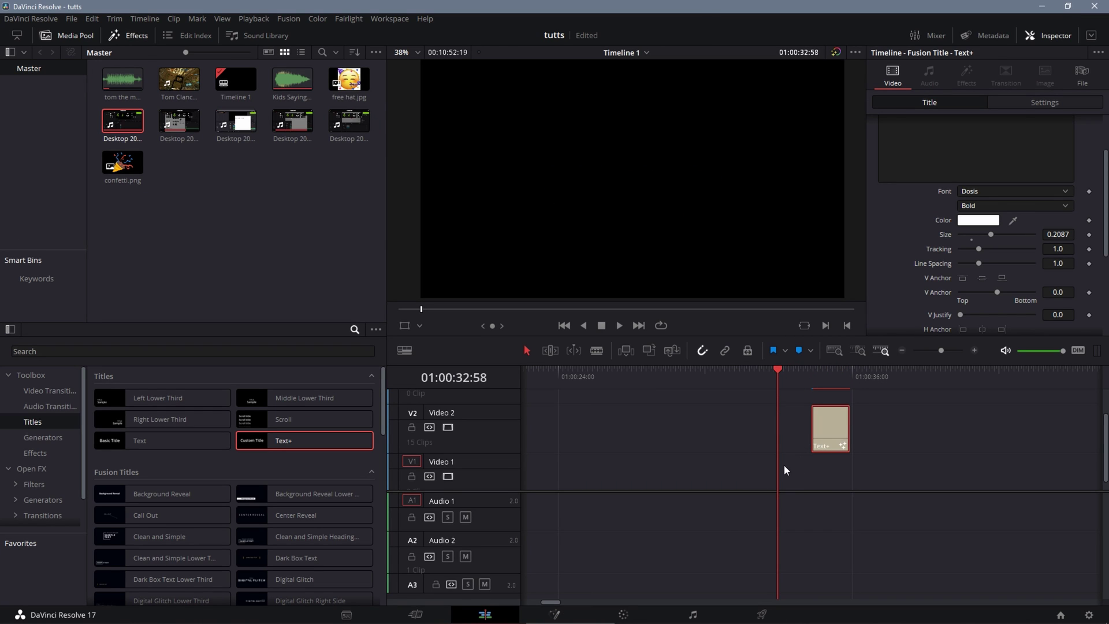
key("space")
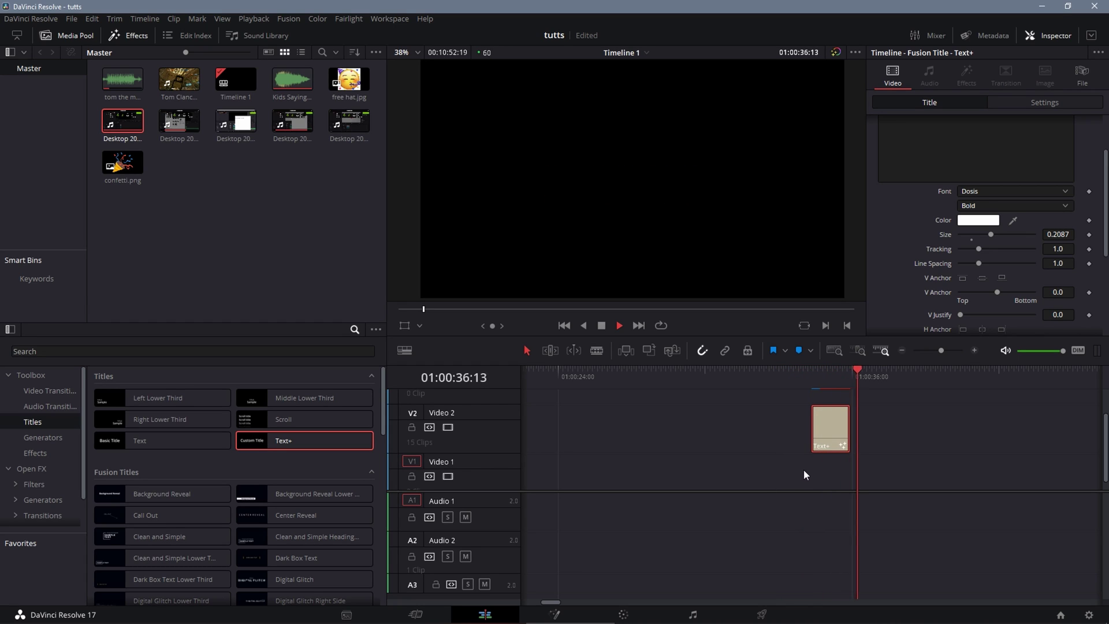
key("space")
left_click_drag(827, 428, 868, 428)
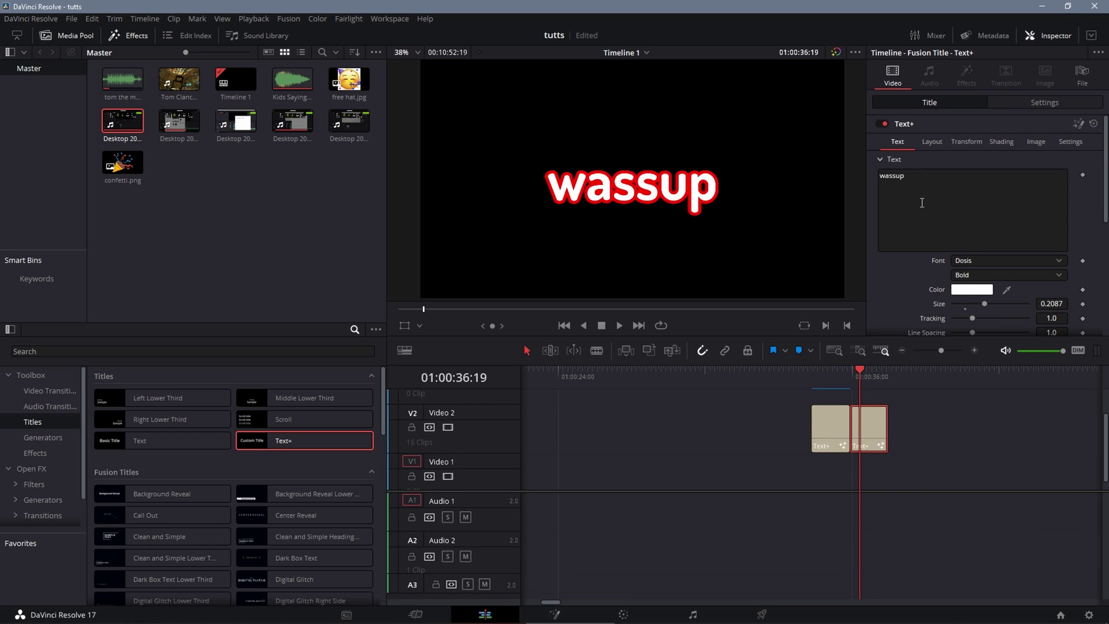
key("BackSpace")
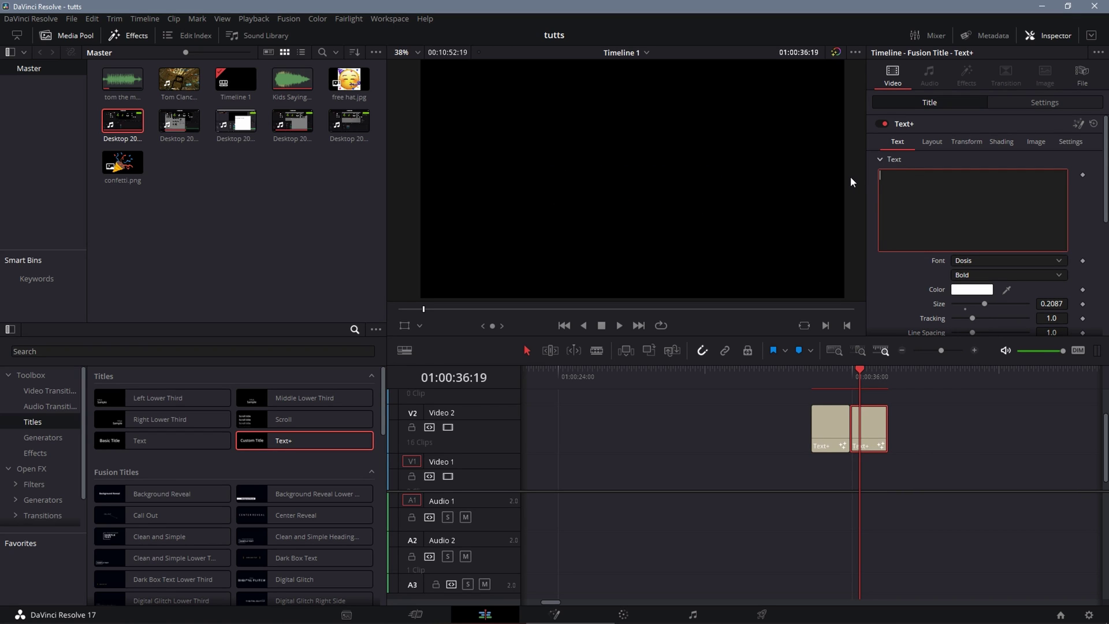
type("he")
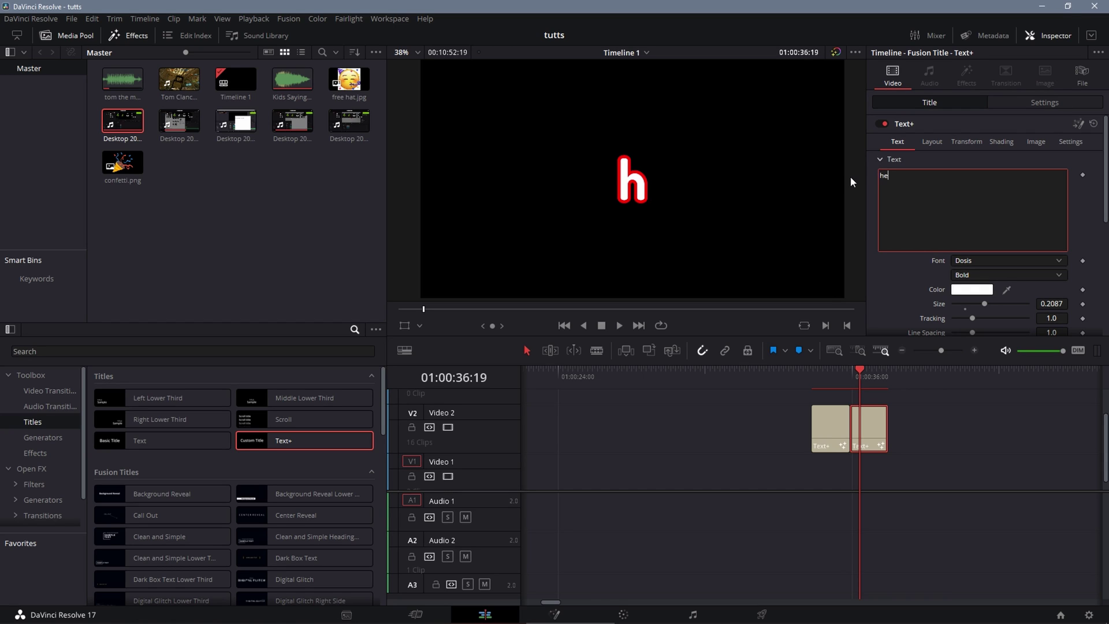
type("y bbg")
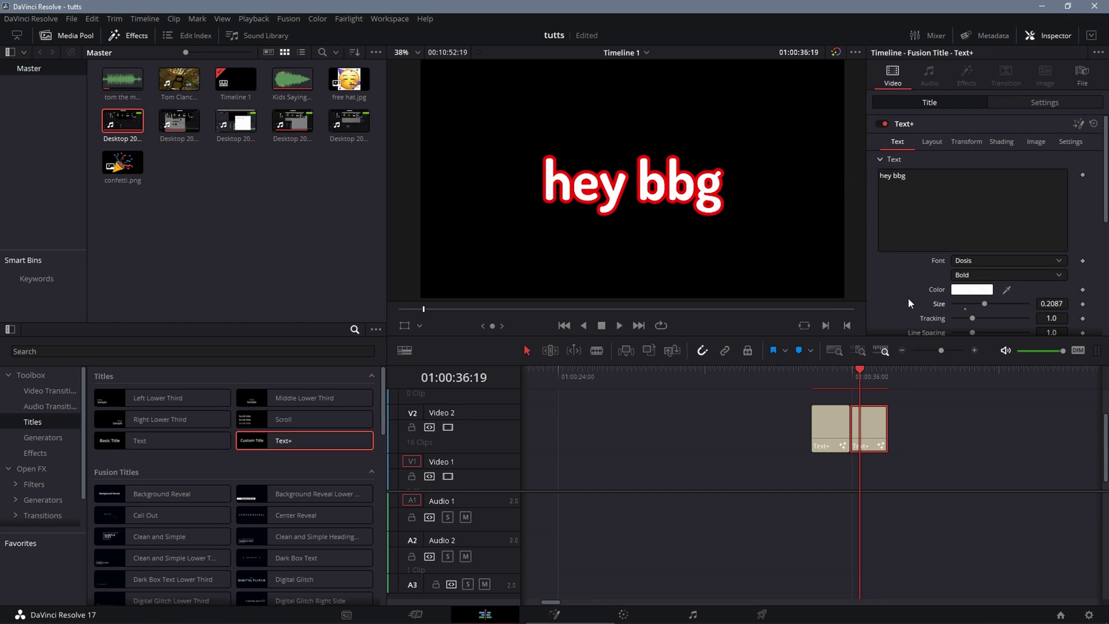
left_click(917, 415)
left_click_drag(865, 374, 760, 375)
key("space")
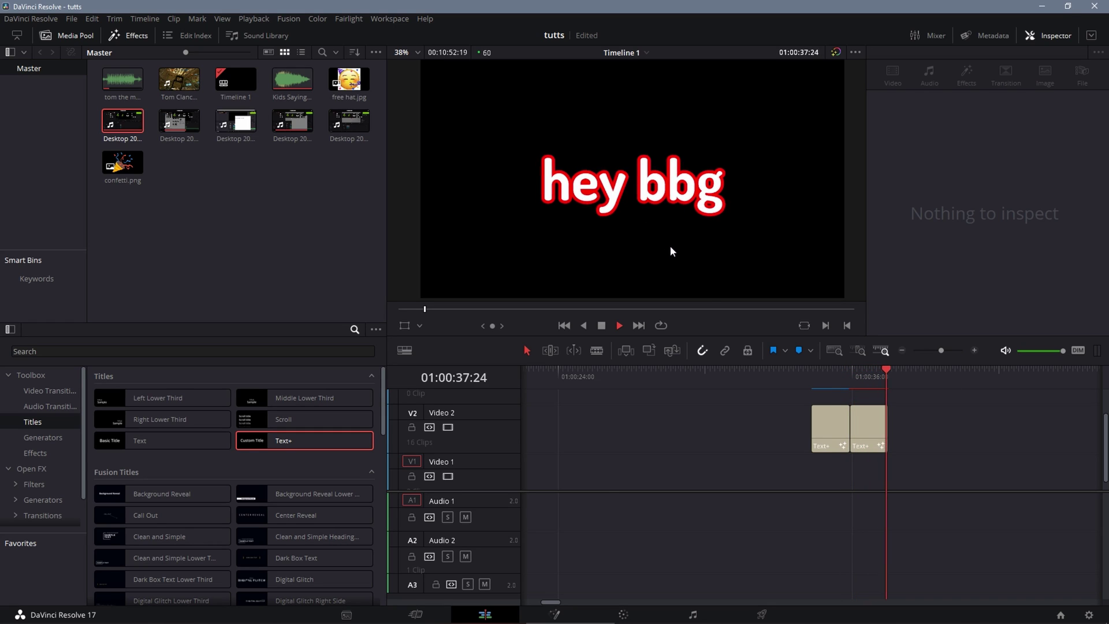
key("space")
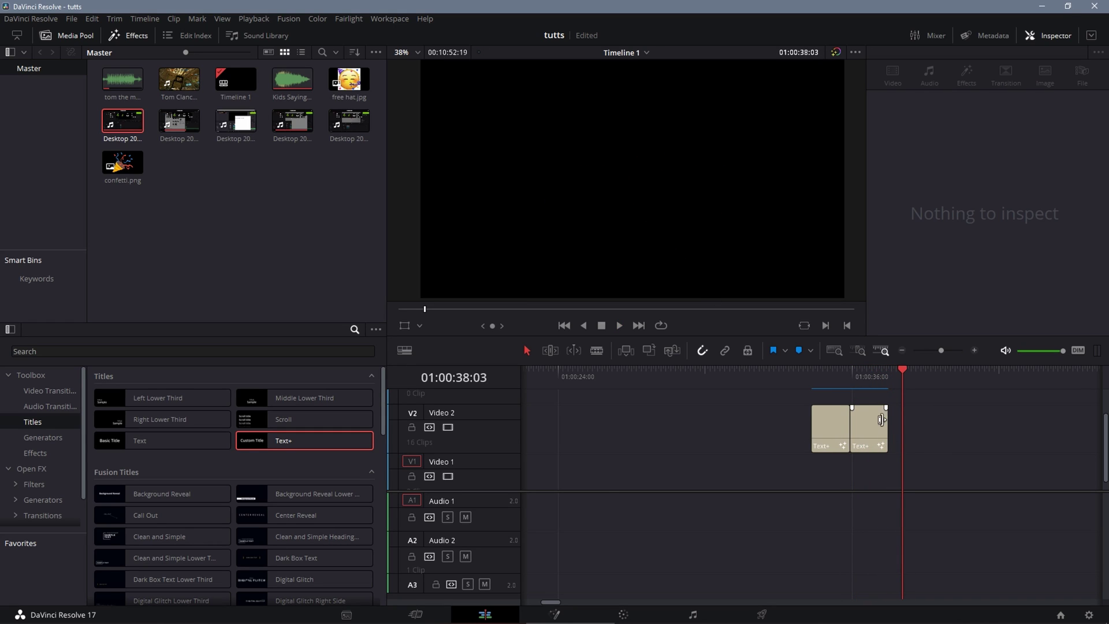
Move and trim the wassup Text+ clip on V2 so it ends against the hey bbg title
left_click_drag(905, 381, 825, 388)
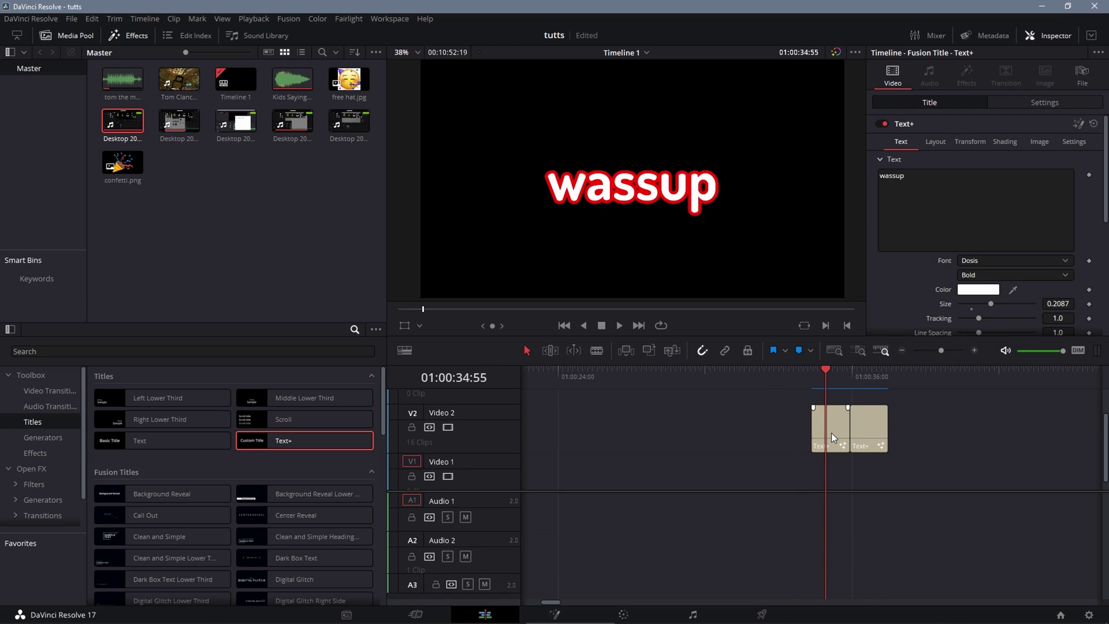
left_click(830, 432)
left_click_drag(826, 429, 767, 393)
left_click_drag(767, 432, 802, 428)
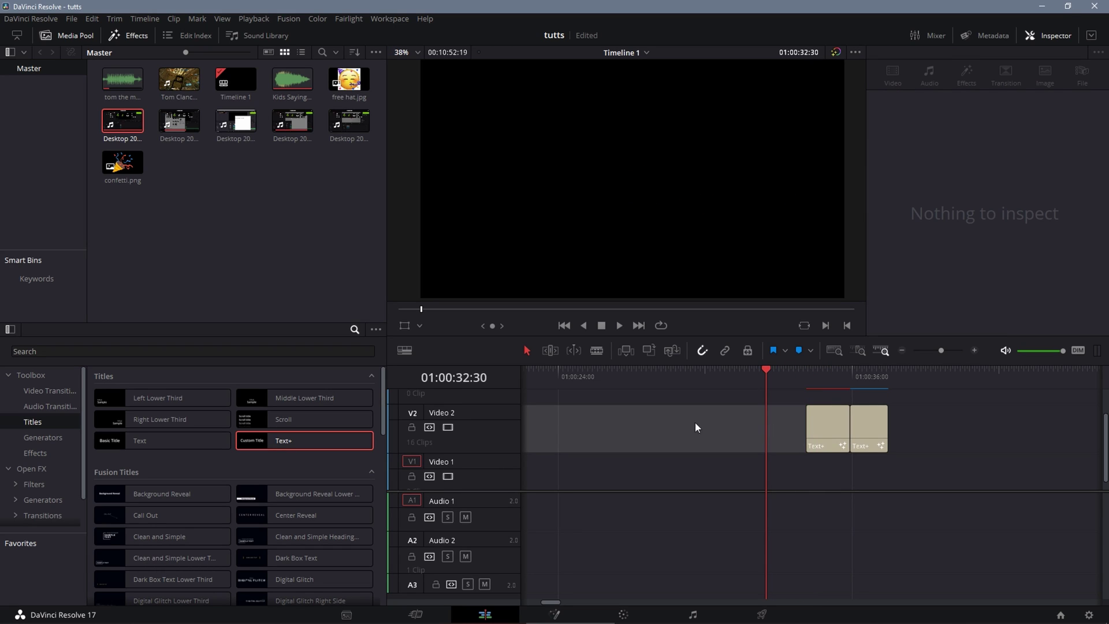
Zoom the timeline out to show every clip and play back the two titles
scroll(695, 422, "left", 3)
left_click_drag(941, 350, 934, 351)
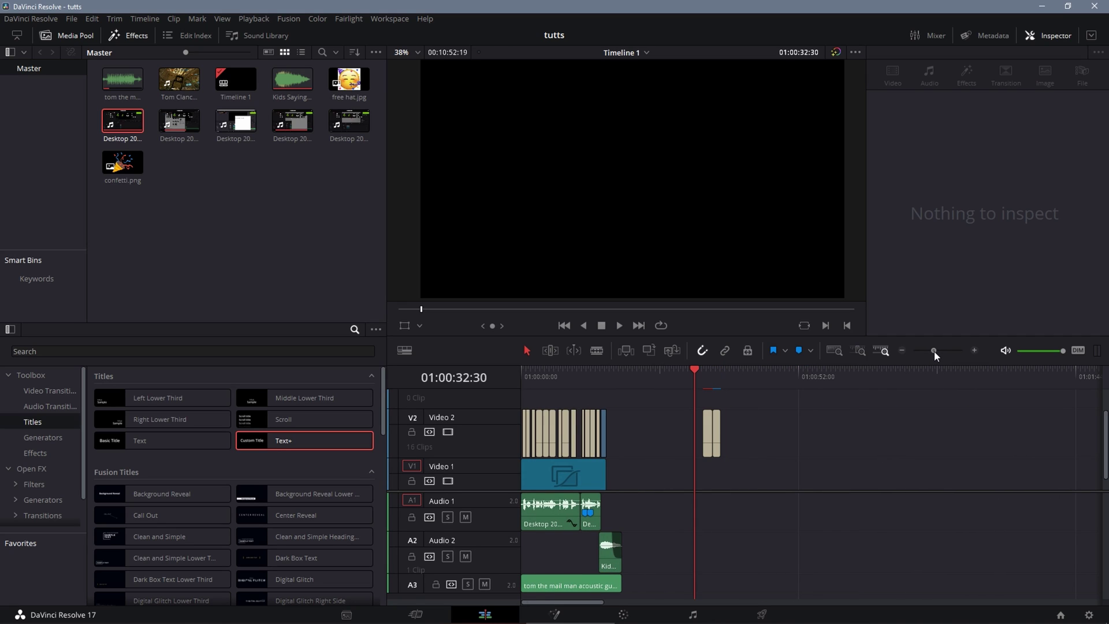
left_click_drag(705, 384, 699, 377)
key("space")
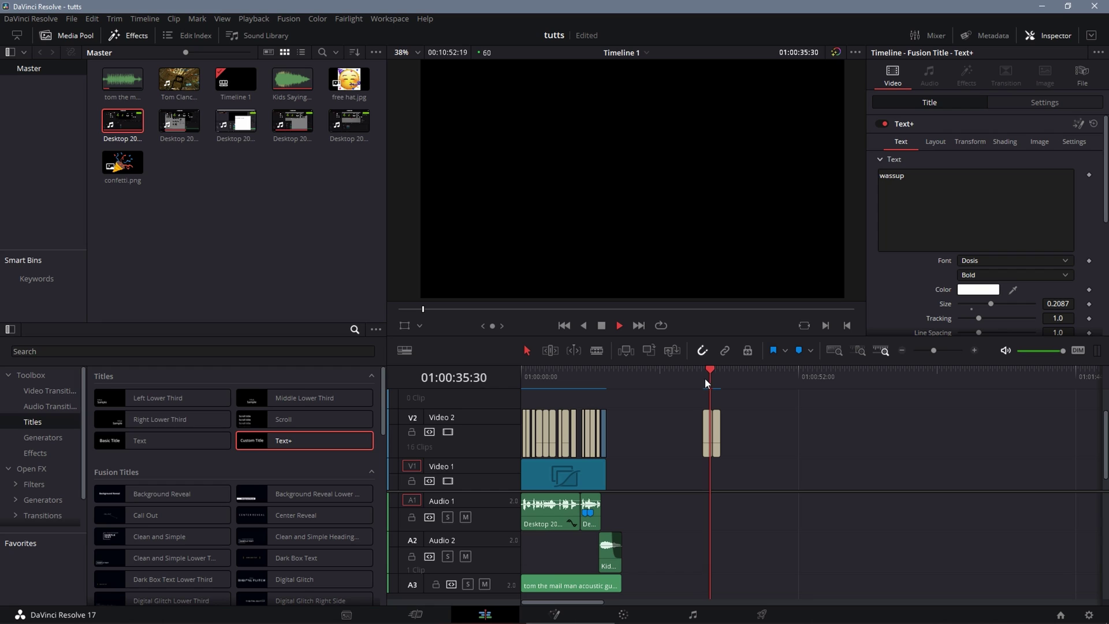
key("space")
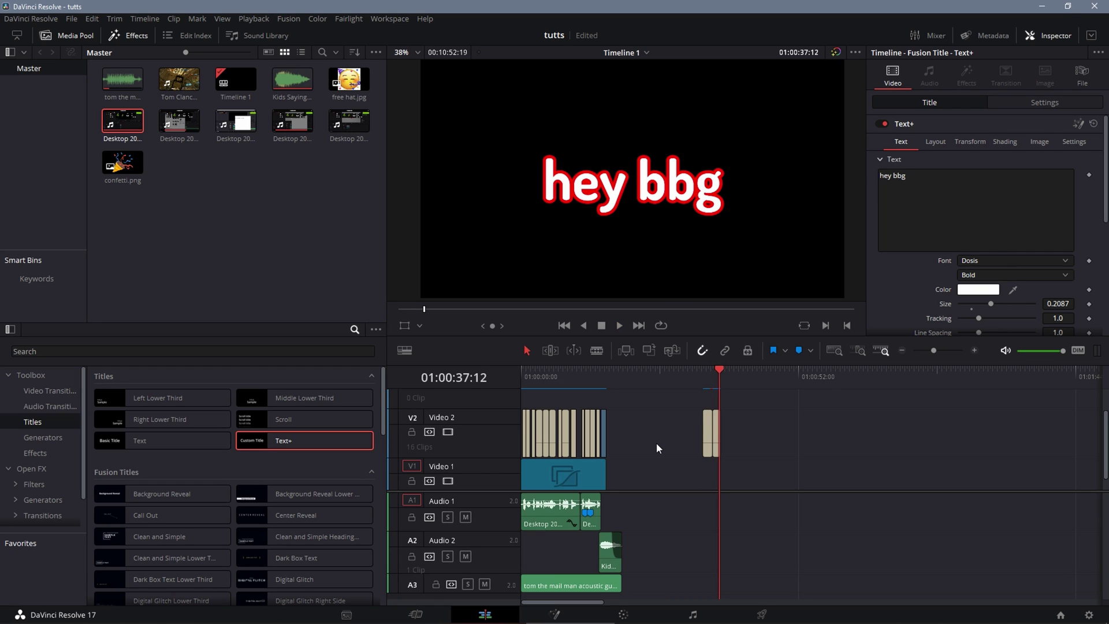
left_click_drag(719, 372, 542, 386)
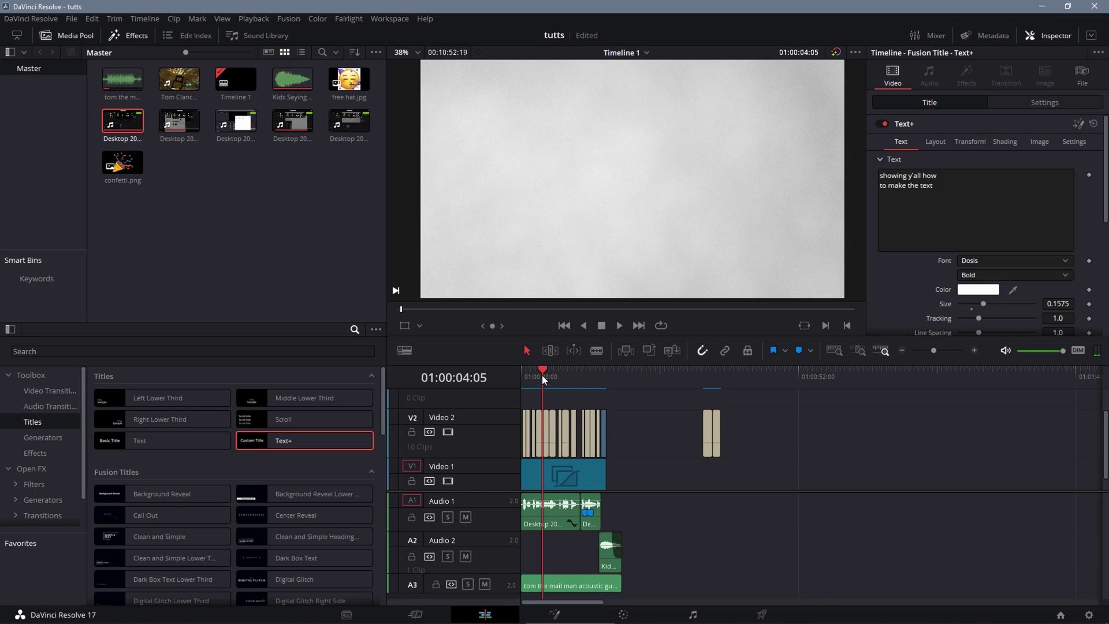
Search the Effects Library Toolbox for 'pap'
left_click_drag(542, 375, 685, 398)
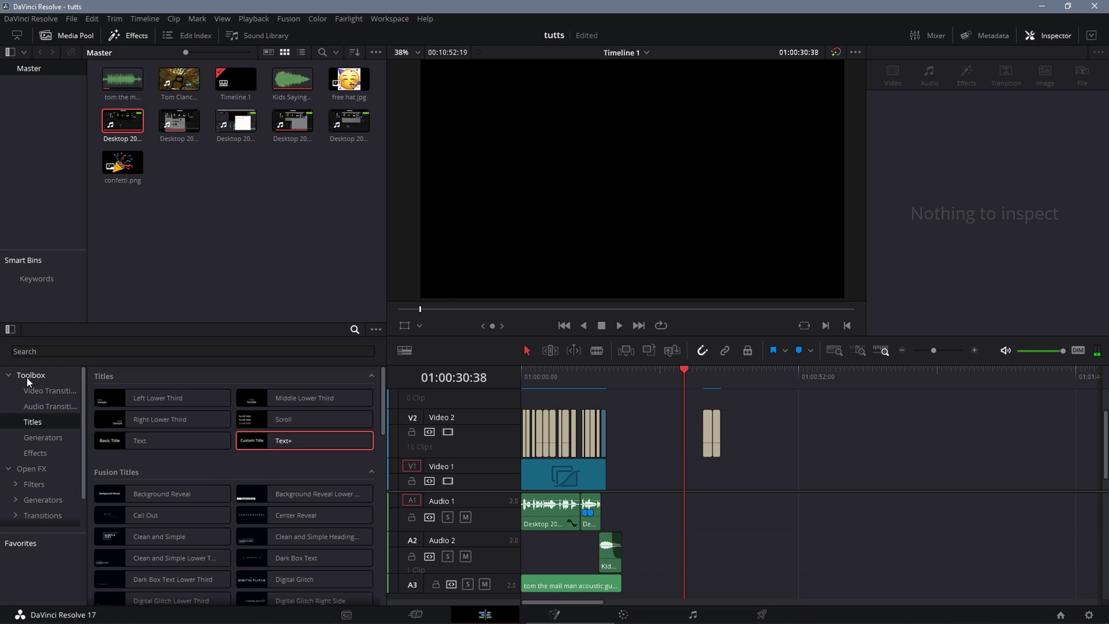
left_click(26, 377)
left_click(356, 354)
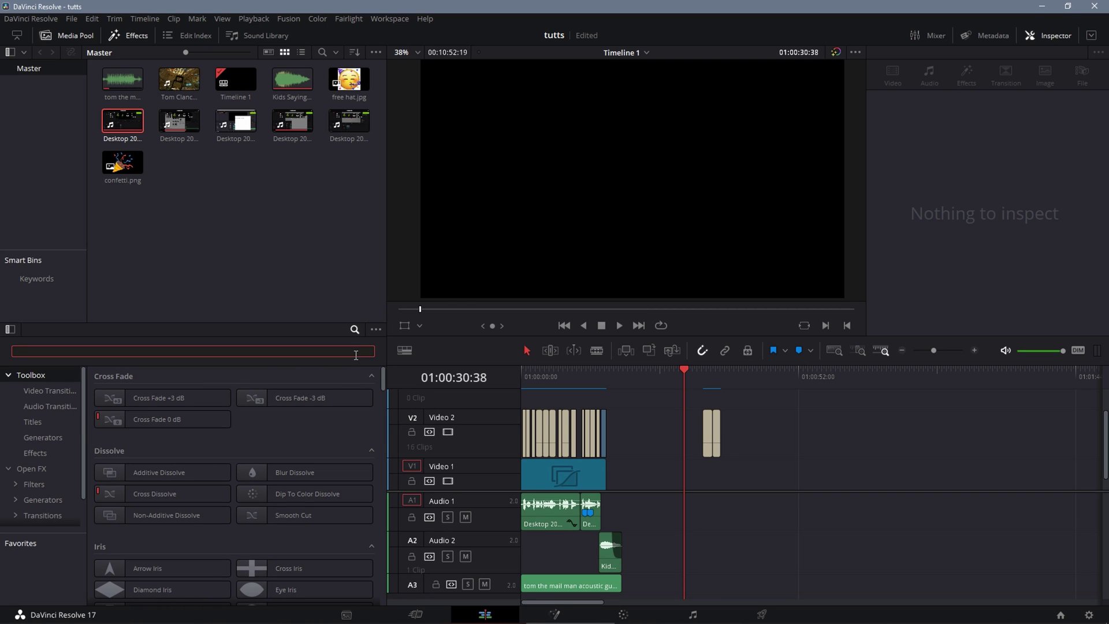
type("pap")
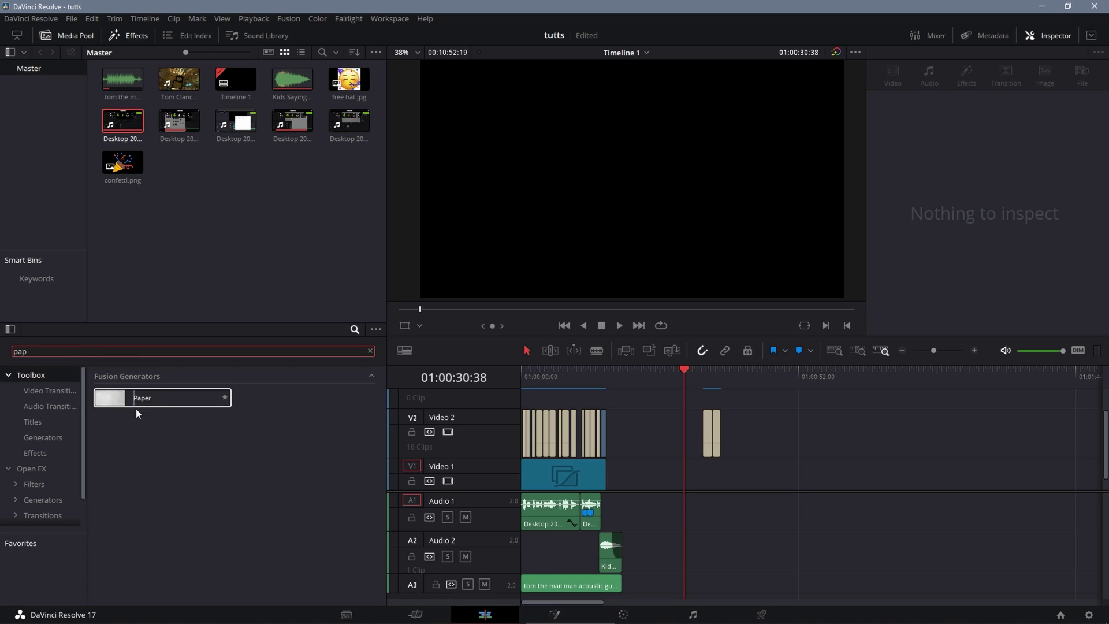
Drop the Paper generator onto Video 1 beneath the titles and preview hey bbg over it
left_click_drag(138, 406, 702, 483)
left_click(711, 374)
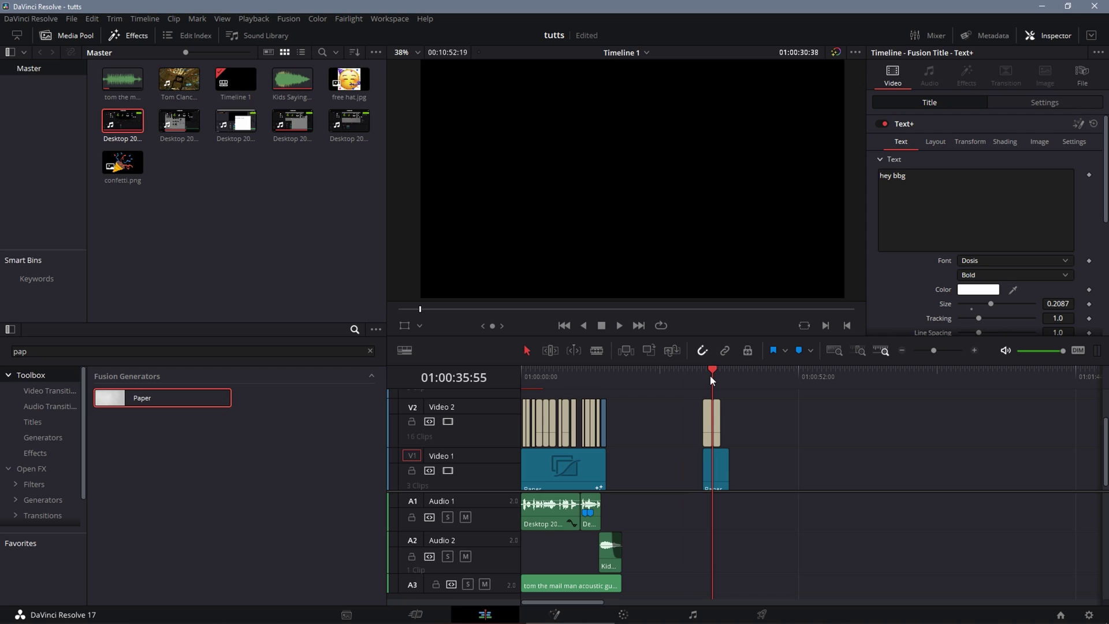
left_click(720, 372)
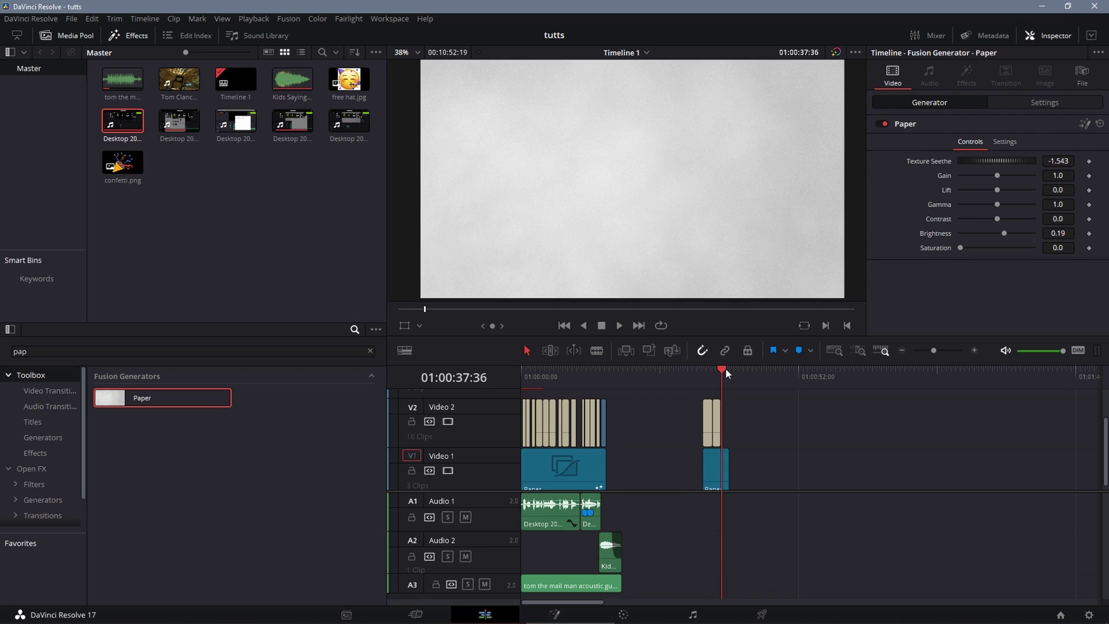
left_click_drag(713, 370, 715, 370)
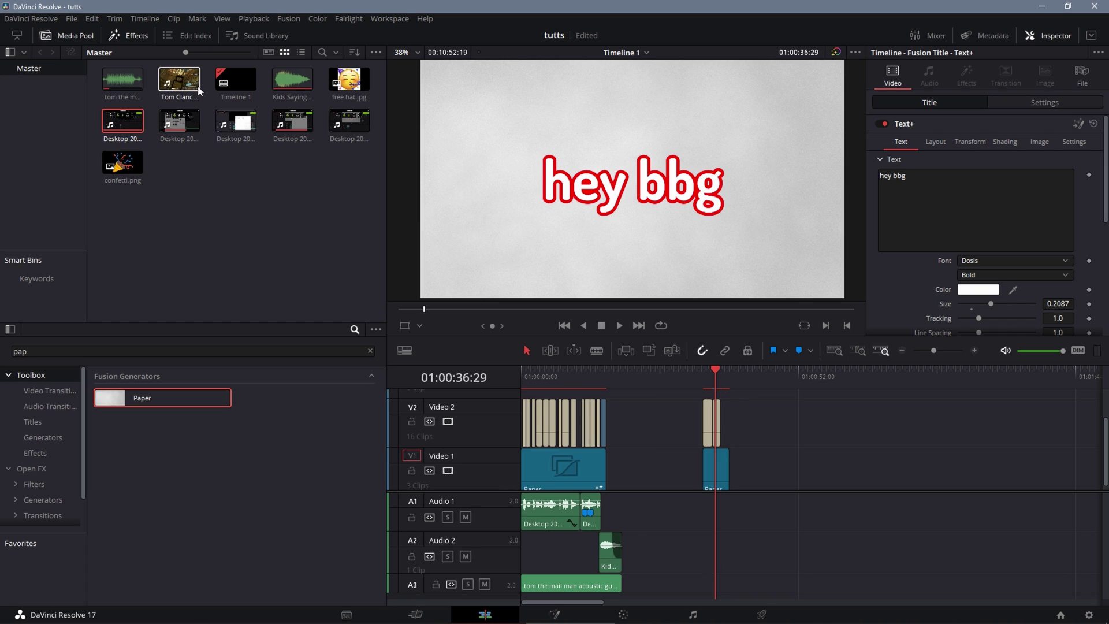
Add the Rainbow Six Siege gameplay clip to V1 and move the hey bbg title above it
left_click_drag(179, 78, 808, 469)
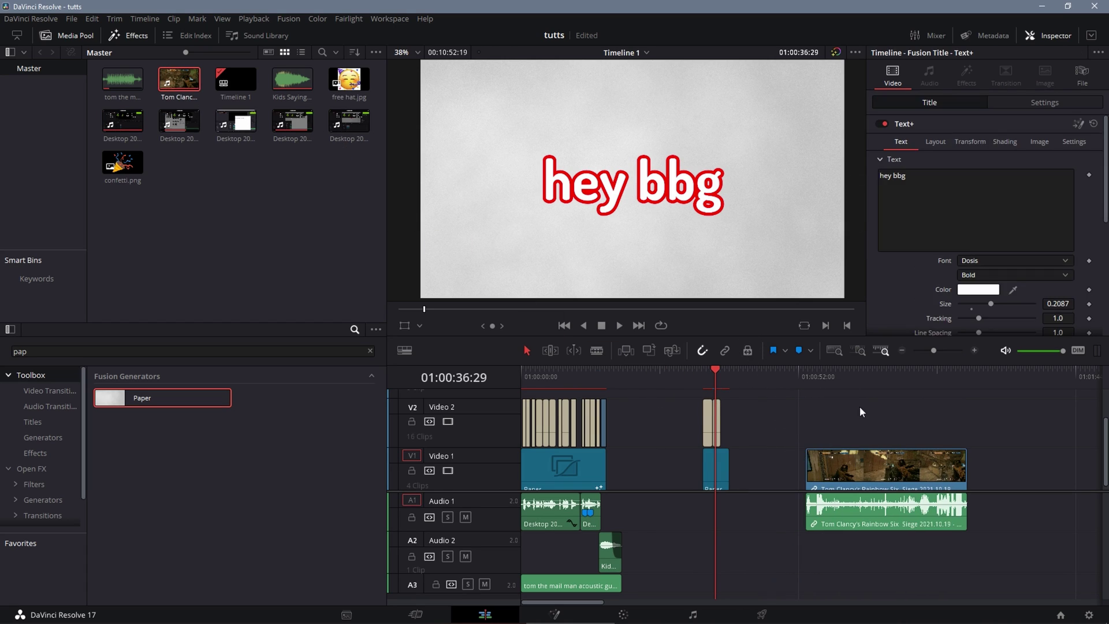
left_click_drag(716, 421, 853, 424)
left_click_drag(718, 375, 855, 398)
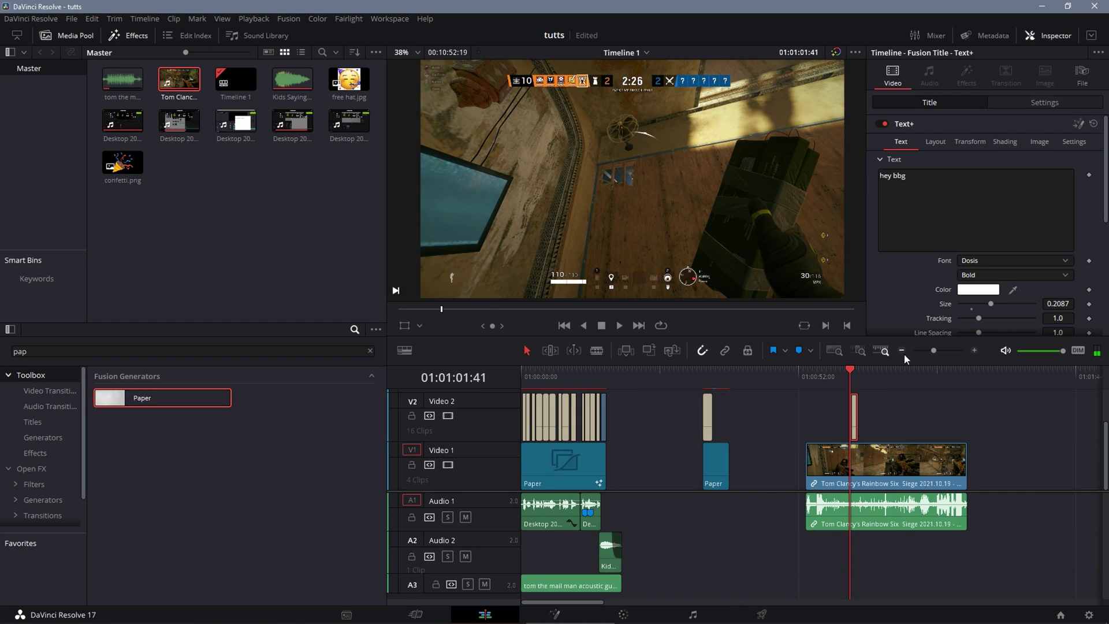
key("Right")
key("Right")
key("Right")
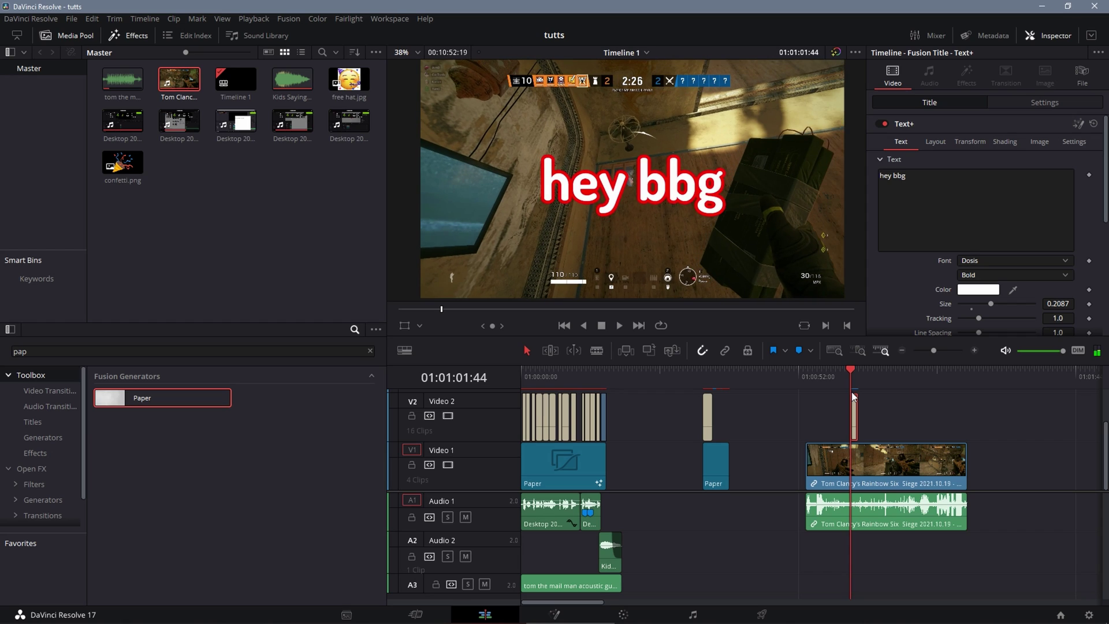
Shrink the hey bbg title to size 0.1181 and move it toward the frame's bottom edge
scroll(975, 265, "down", 2)
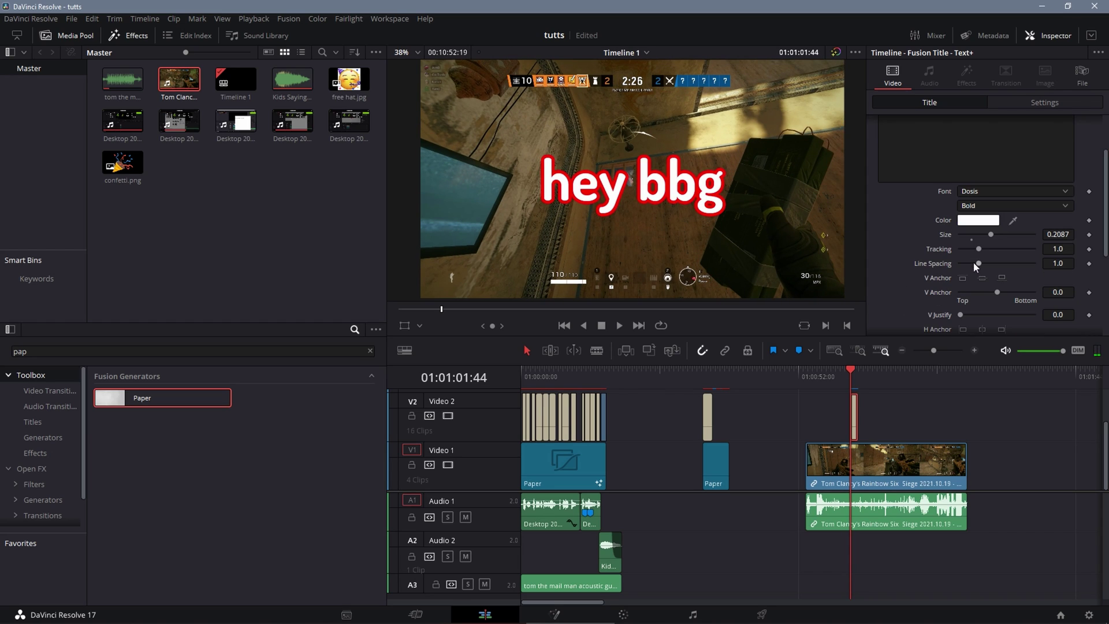
left_click_drag(990, 234, 977, 231)
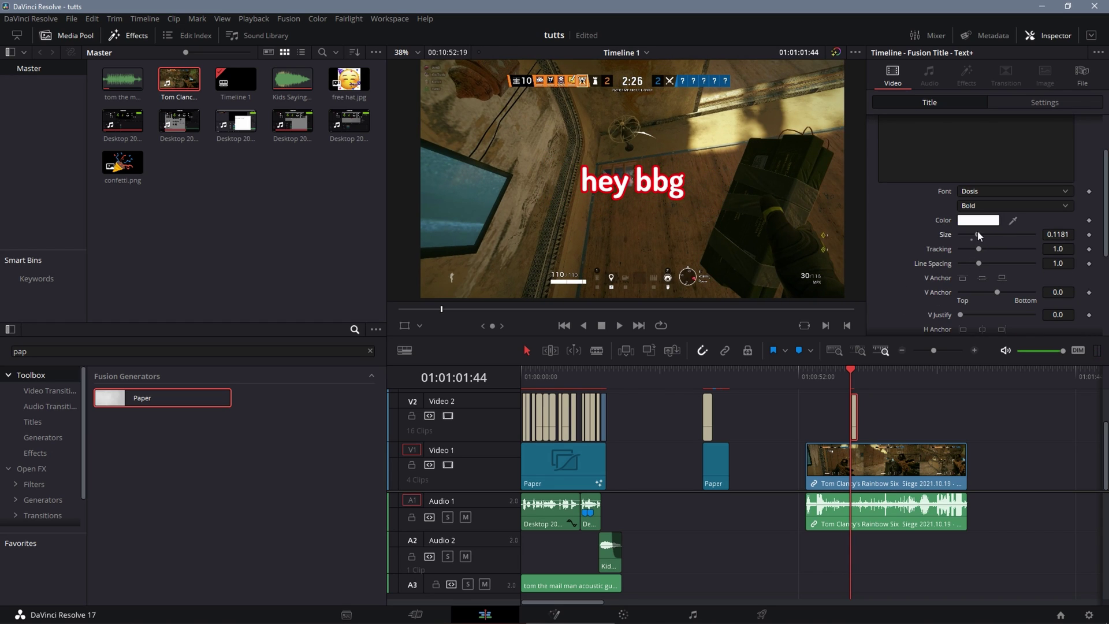
left_click(405, 325)
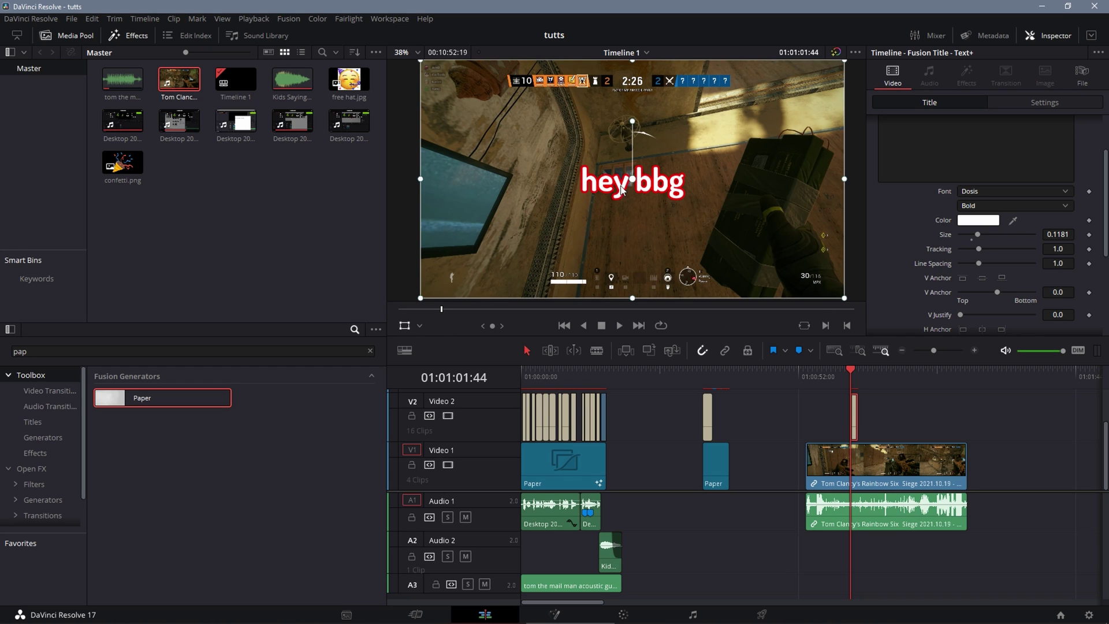
left_click_drag(623, 192, 621, 282)
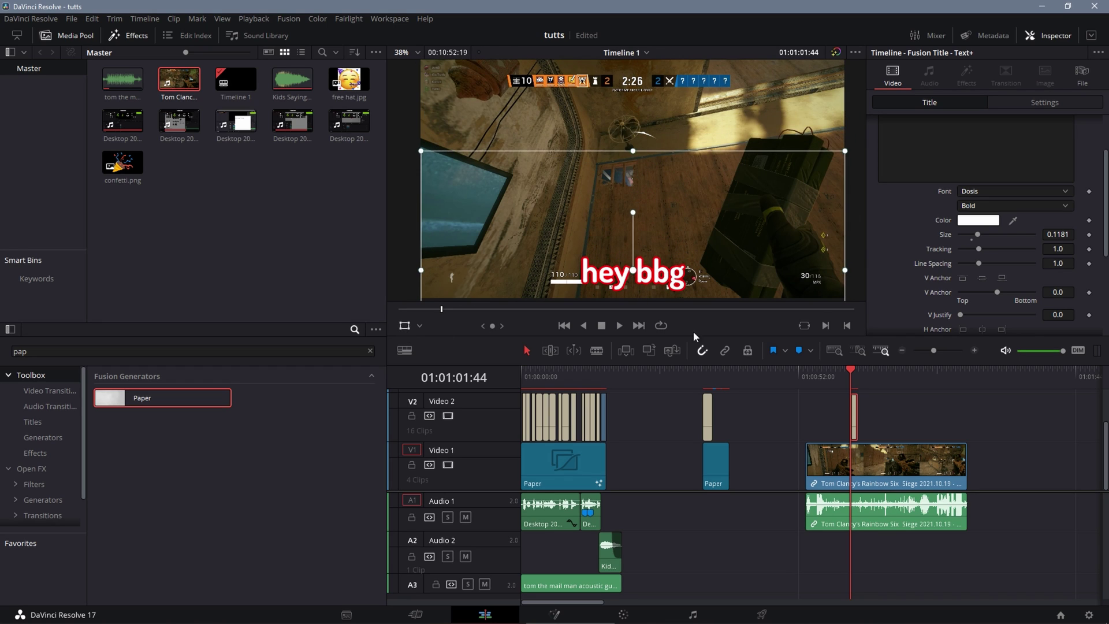
Play the title over the gameplay and save the project with Ctrl+S
left_click(850, 377)
left_click(814, 414)
key("space")
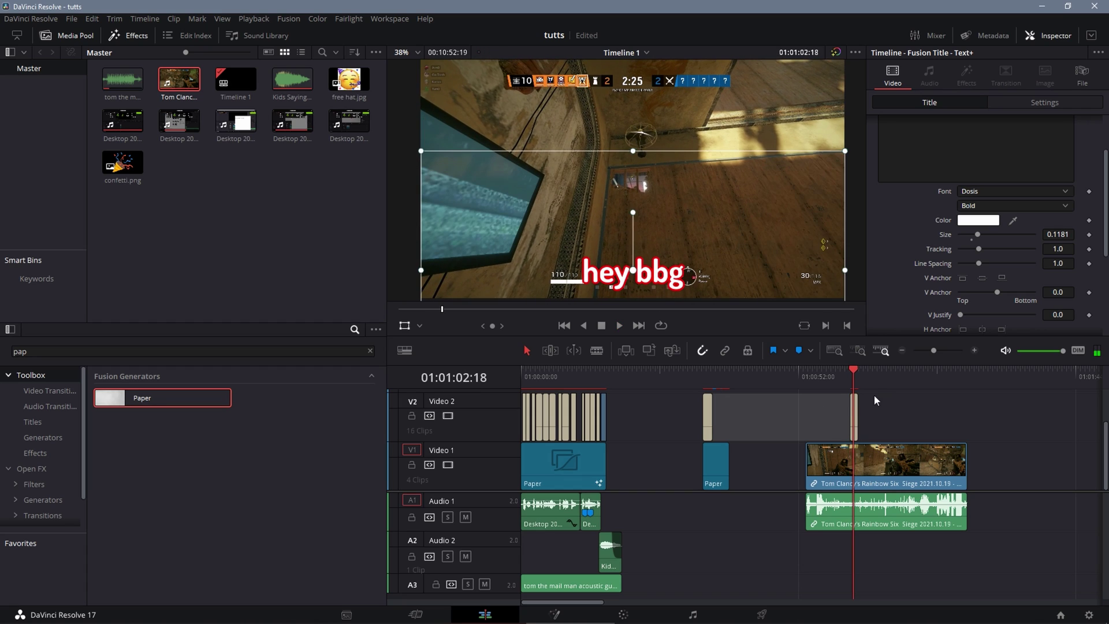
key("ctrl+s")
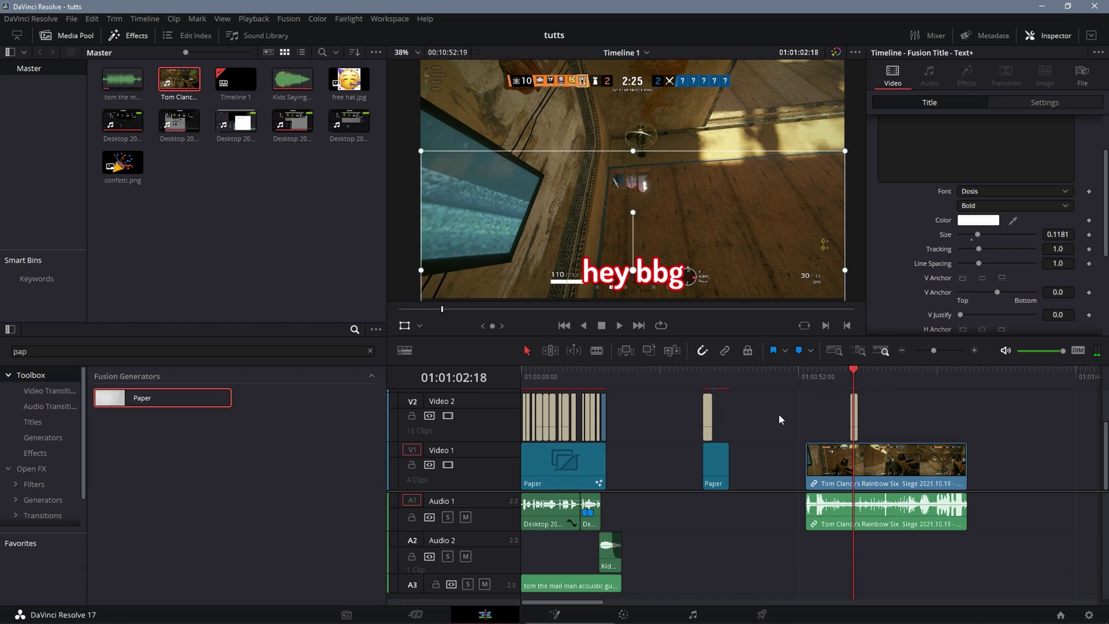
left_click_drag(861, 381, 577, 376)
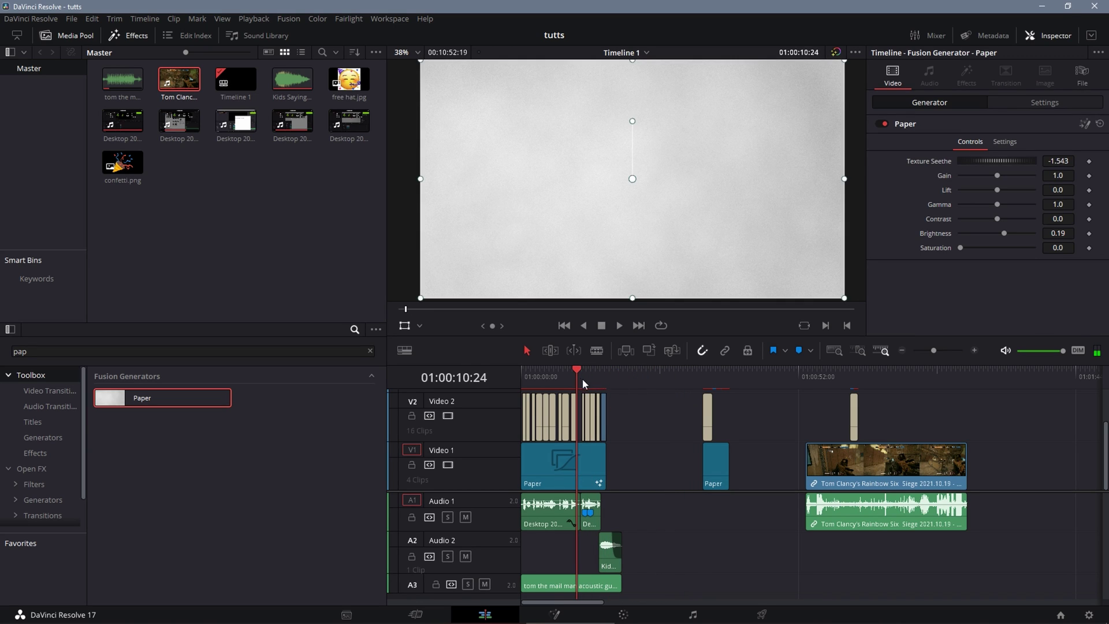
Set the viewer overlay to Off and step back onto the opening title
left_click(405, 326)
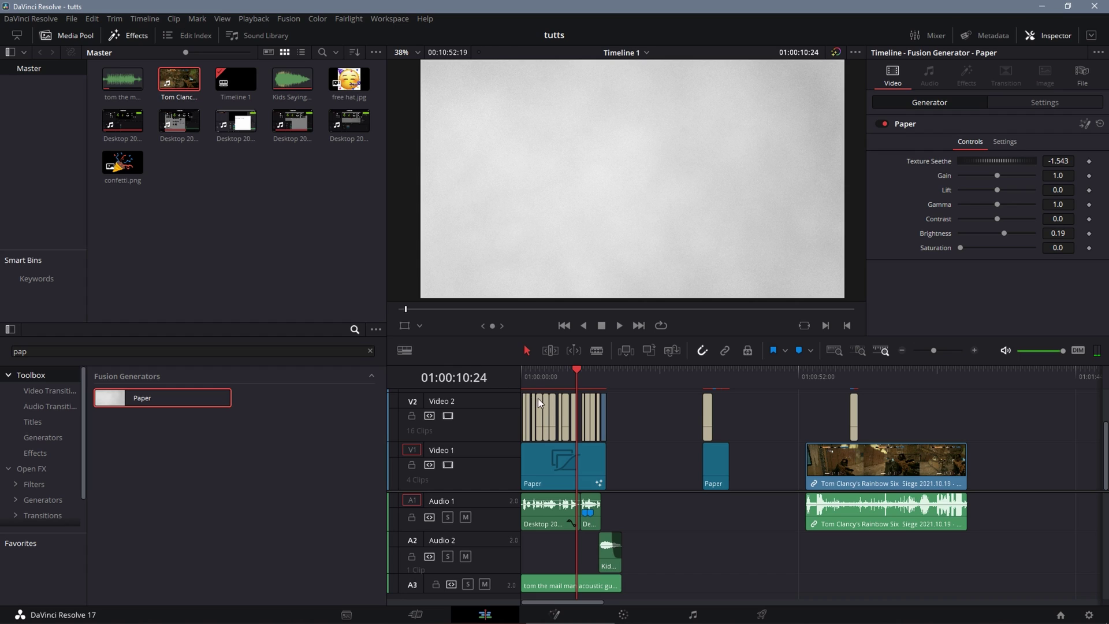
left_click_drag(581, 370, 573, 368)
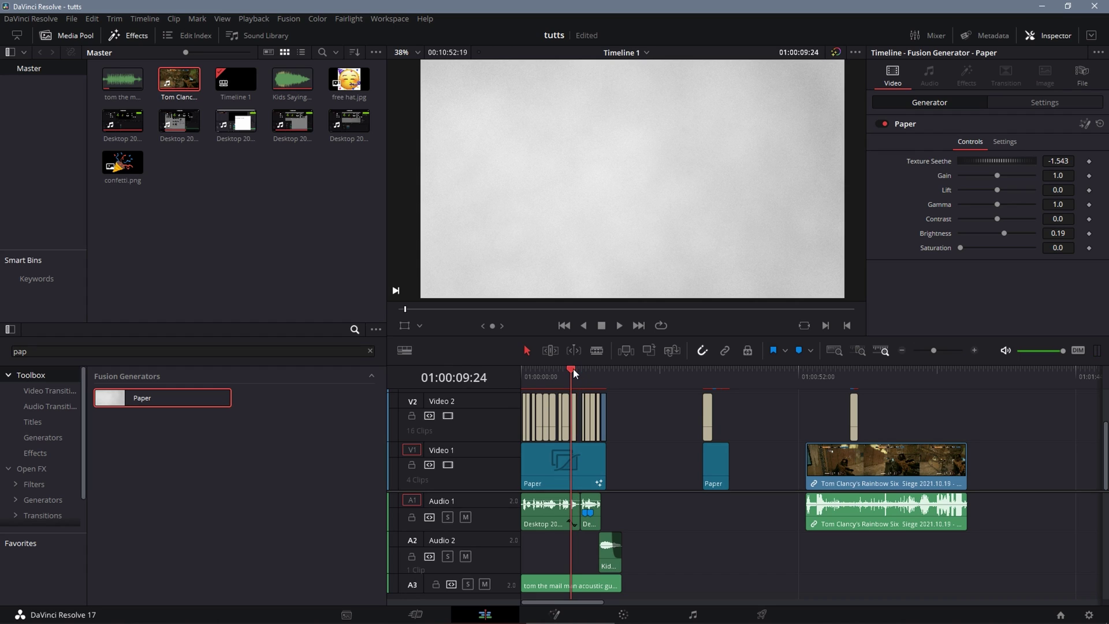